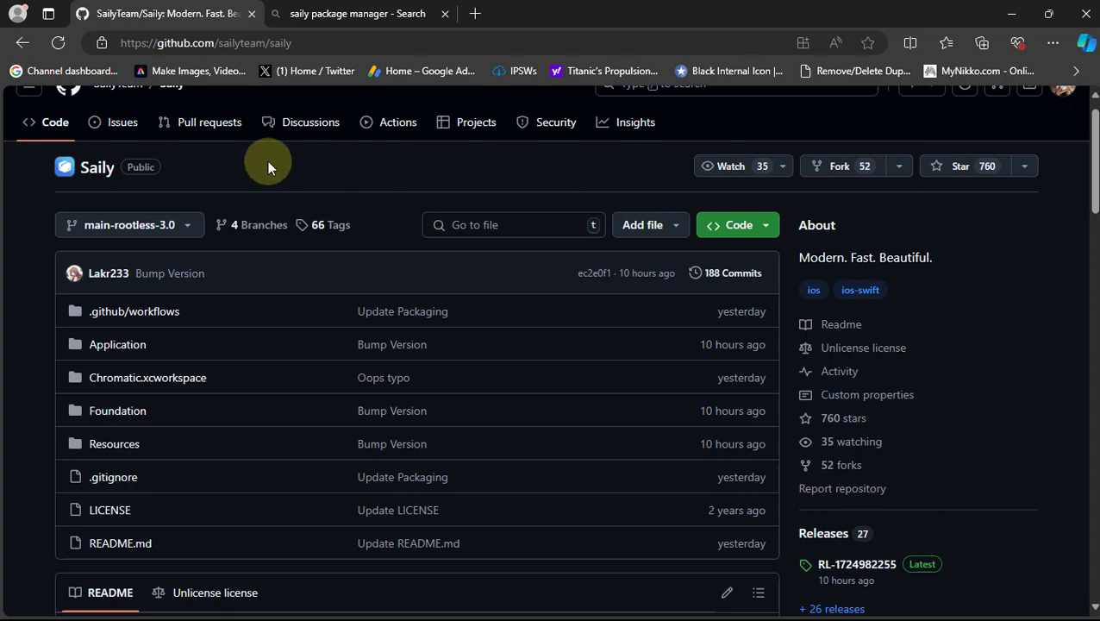
Step: Look over the Saily search results and the SailyTeam/Saily GitHub repository page
scroll(1095, 153, "down", 2)
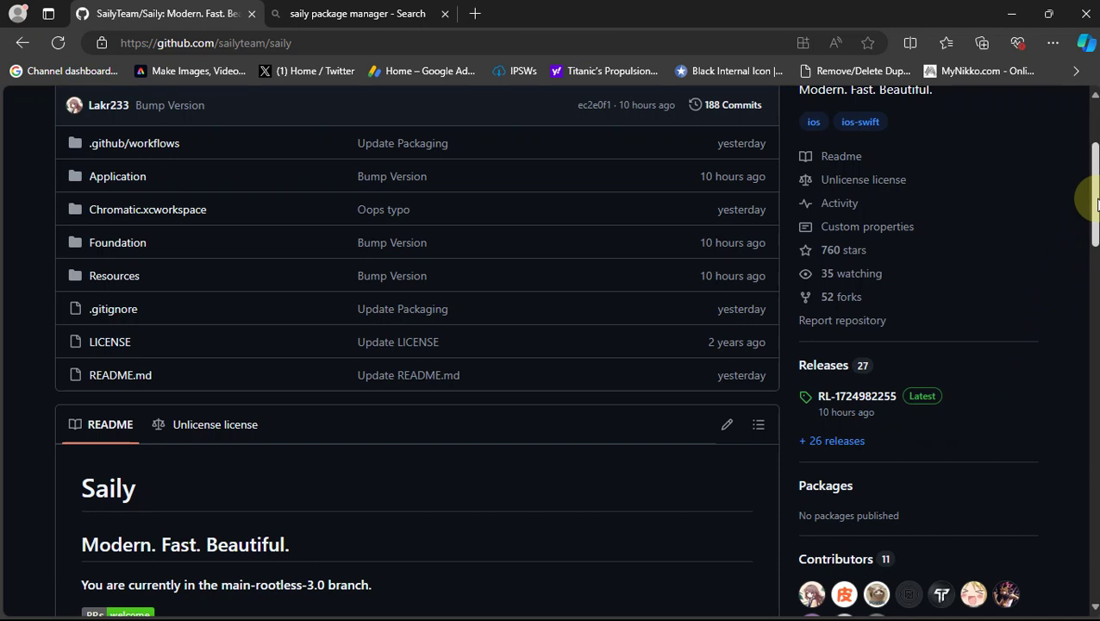
scroll(1095, 200, "up", 2)
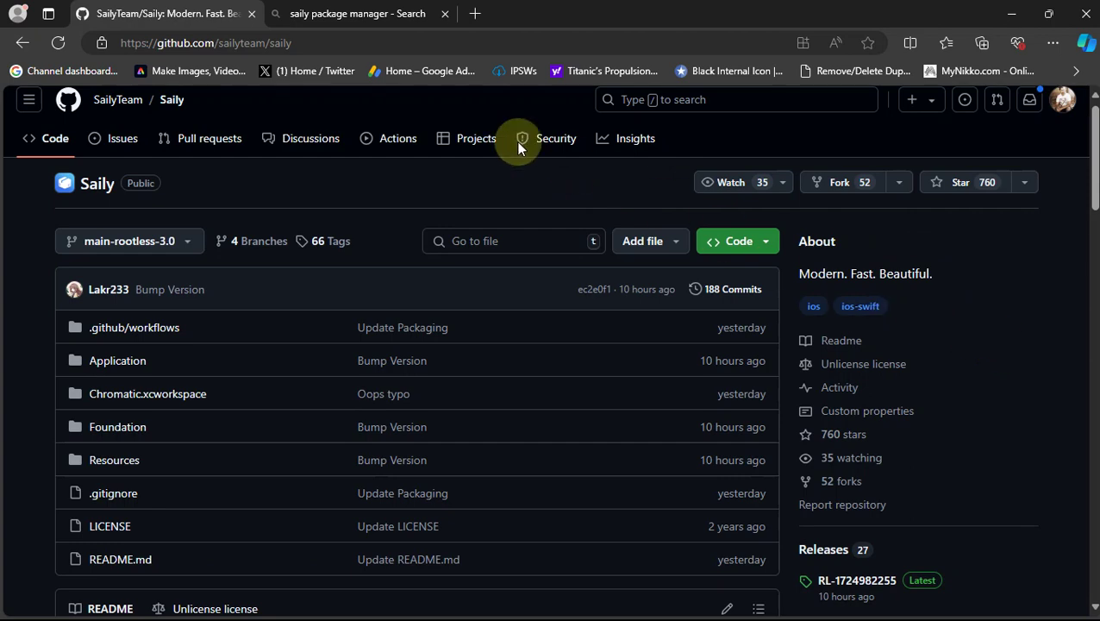
left_click(360, 15)
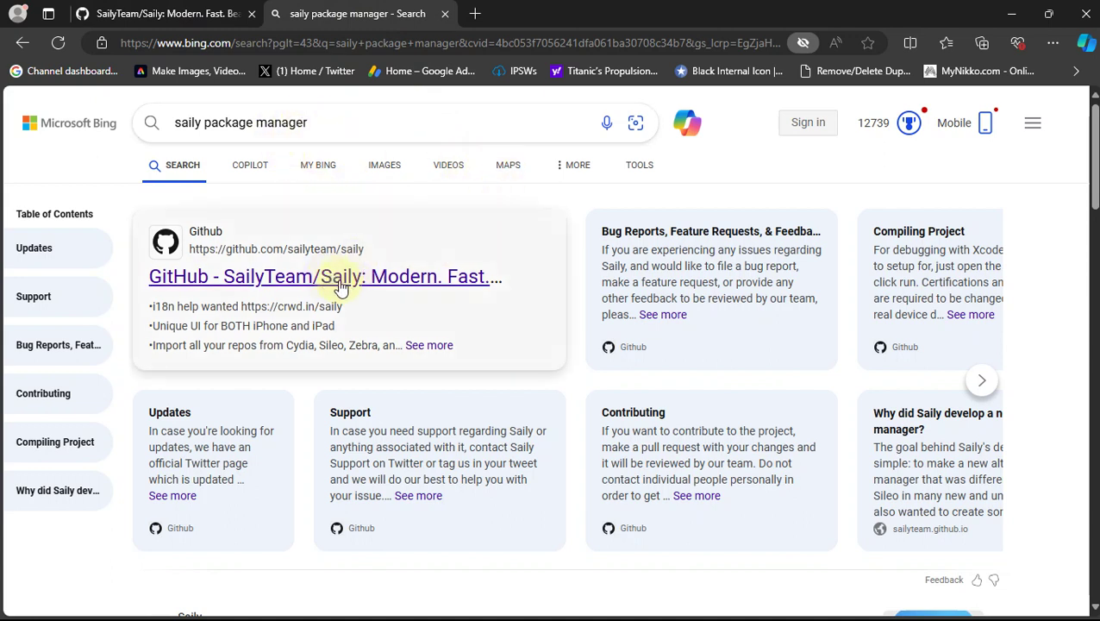
left_click(151, 16)
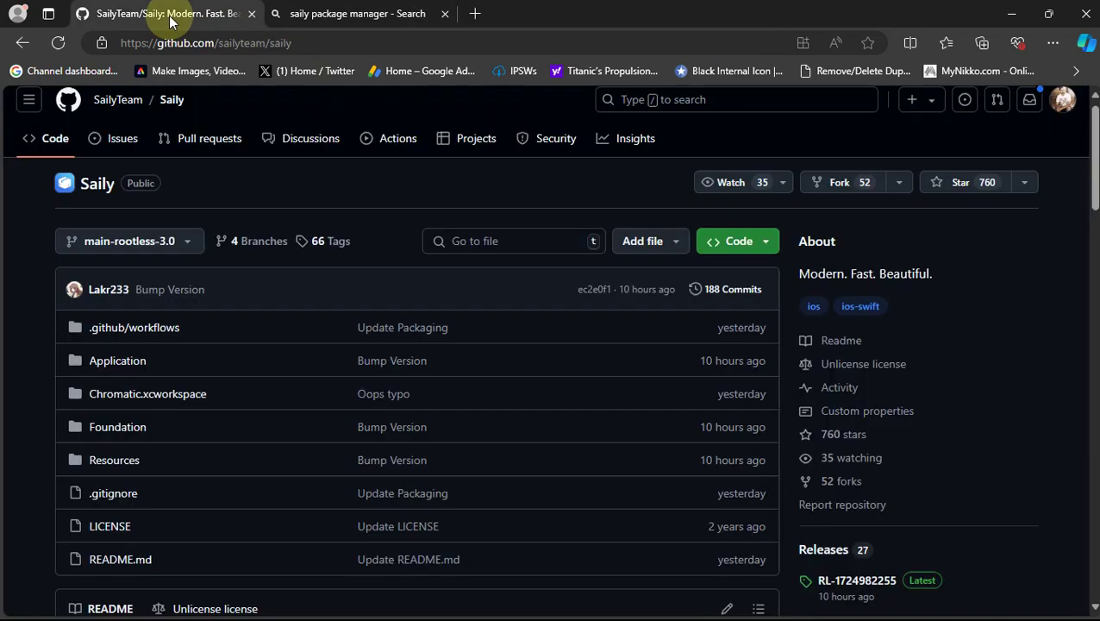
scroll(1088, 86, "down", 1)
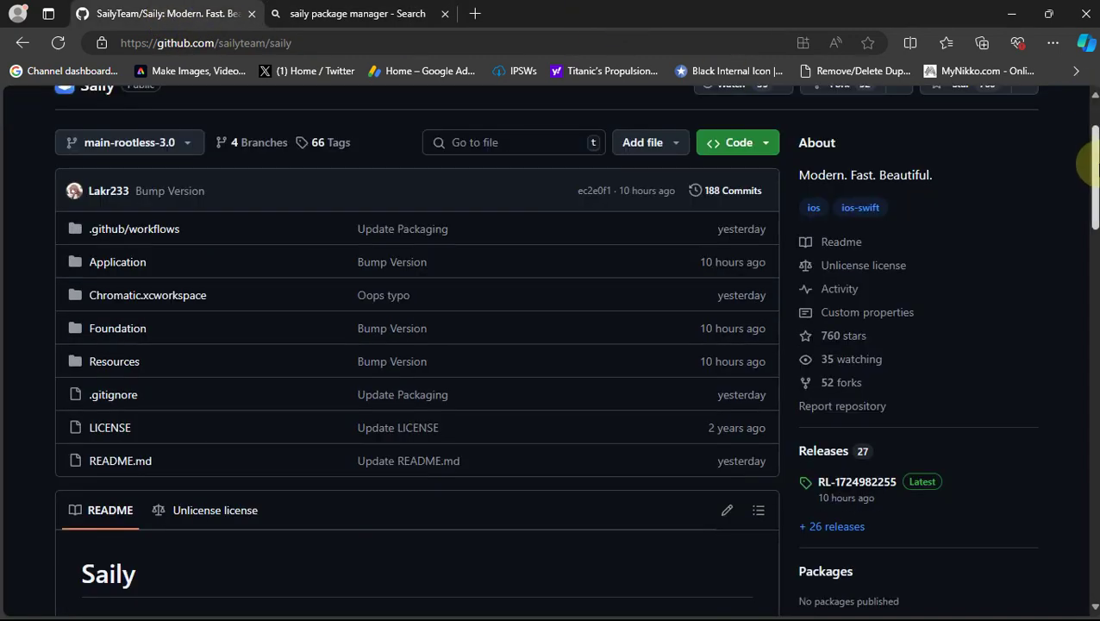
left_click_drag(1088, 167, 1096, 249)
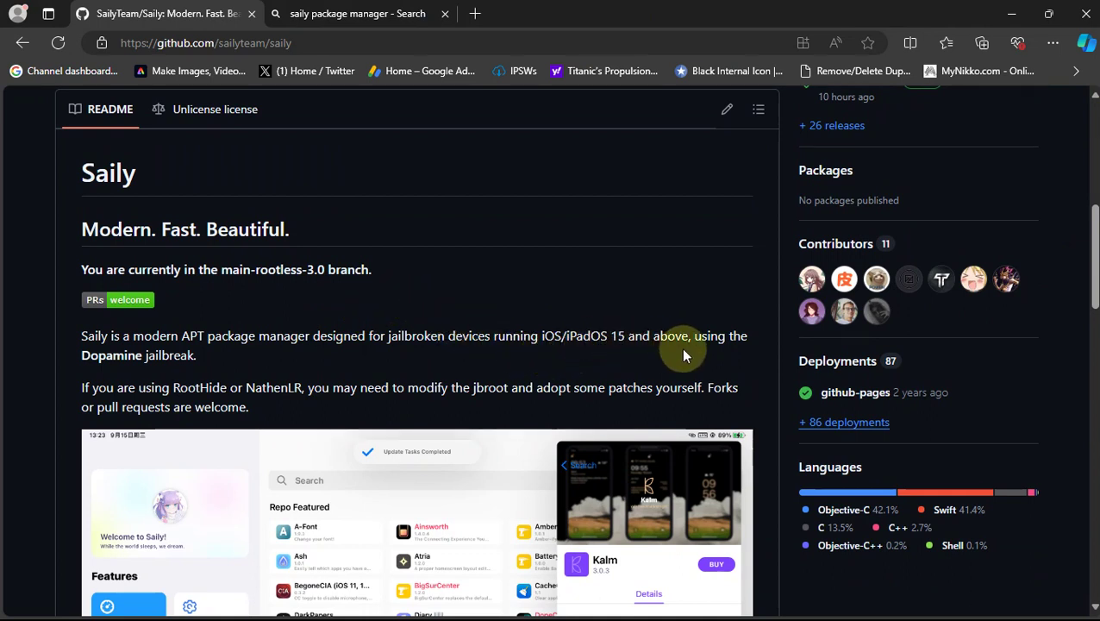
Step: Browse the ElleKit repository's packages in Sileo and search 'Pref' to find PreferenceLoader
scroll(671, 345, "up", 10)
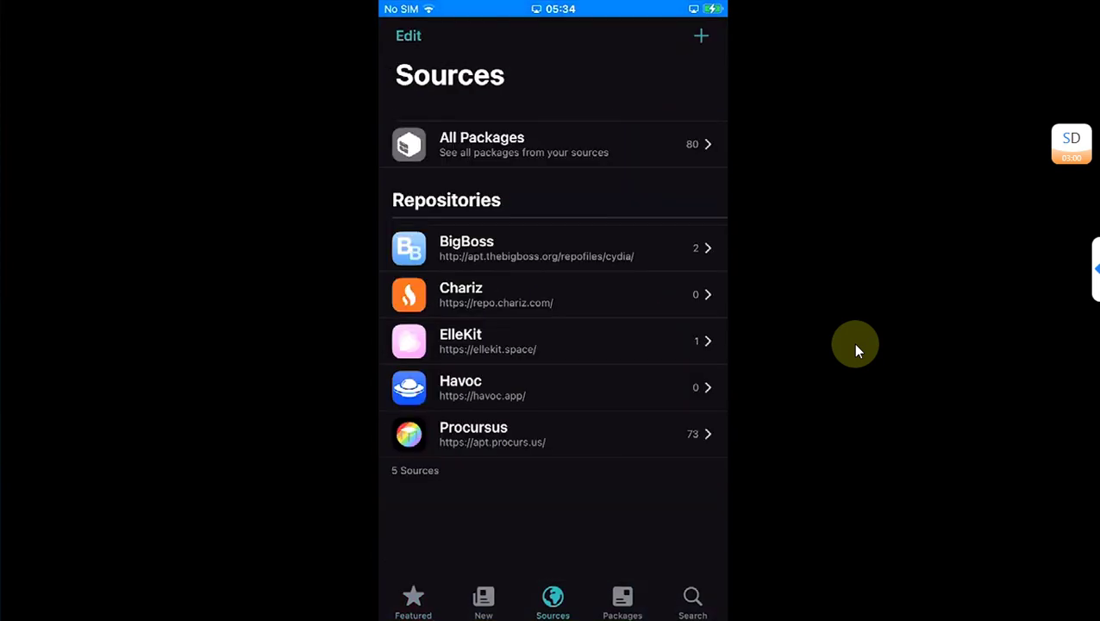
left_click(556, 345)
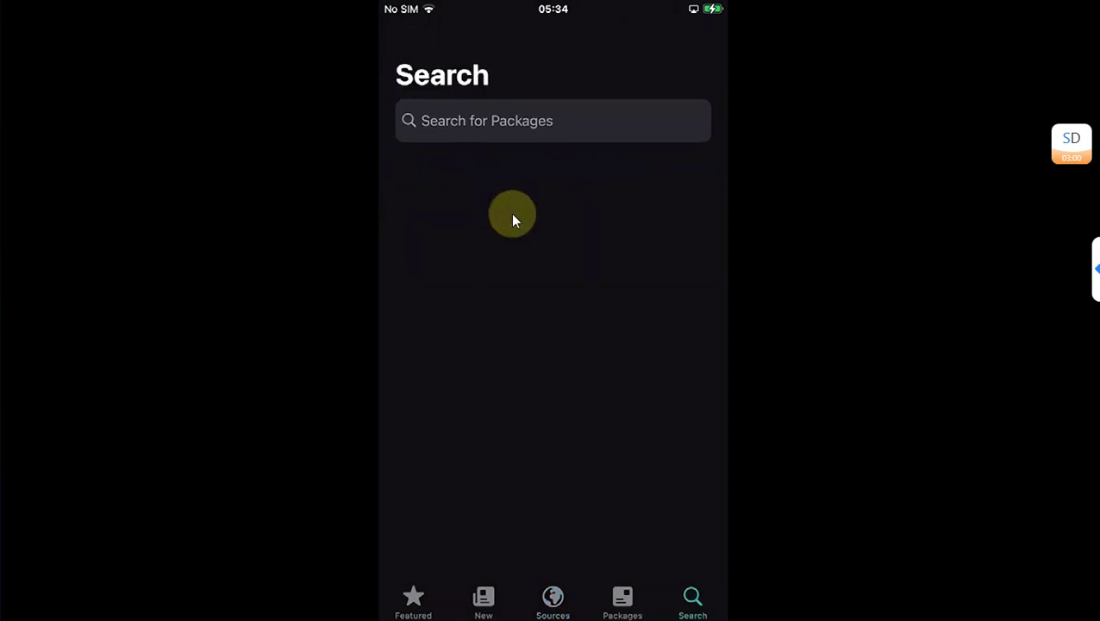
type("Pref")
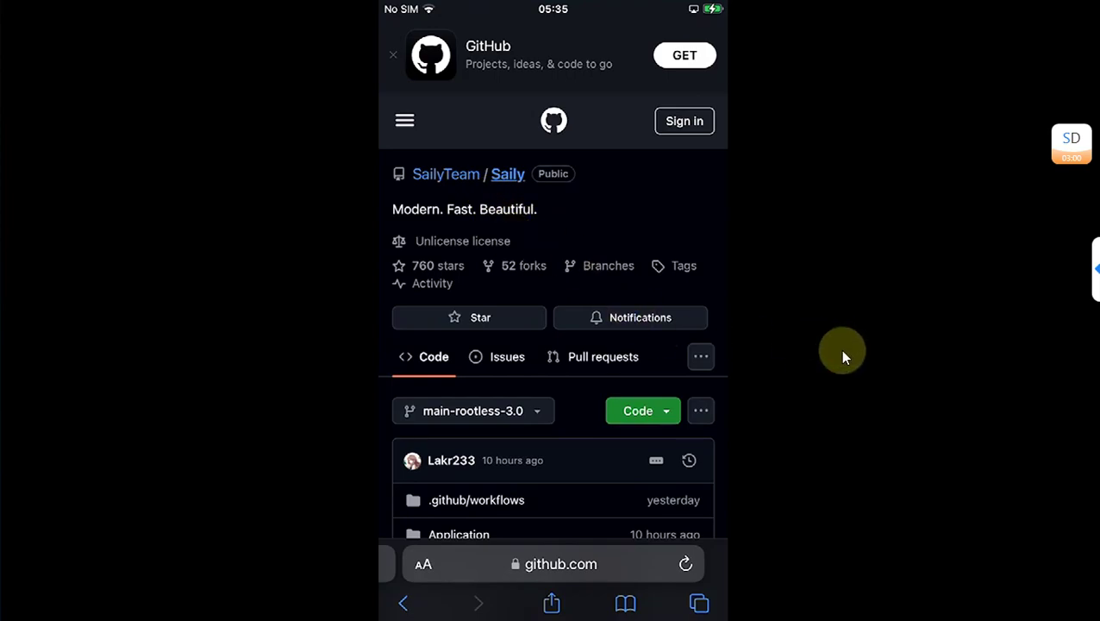
scroll(840, 352, "down", 20)
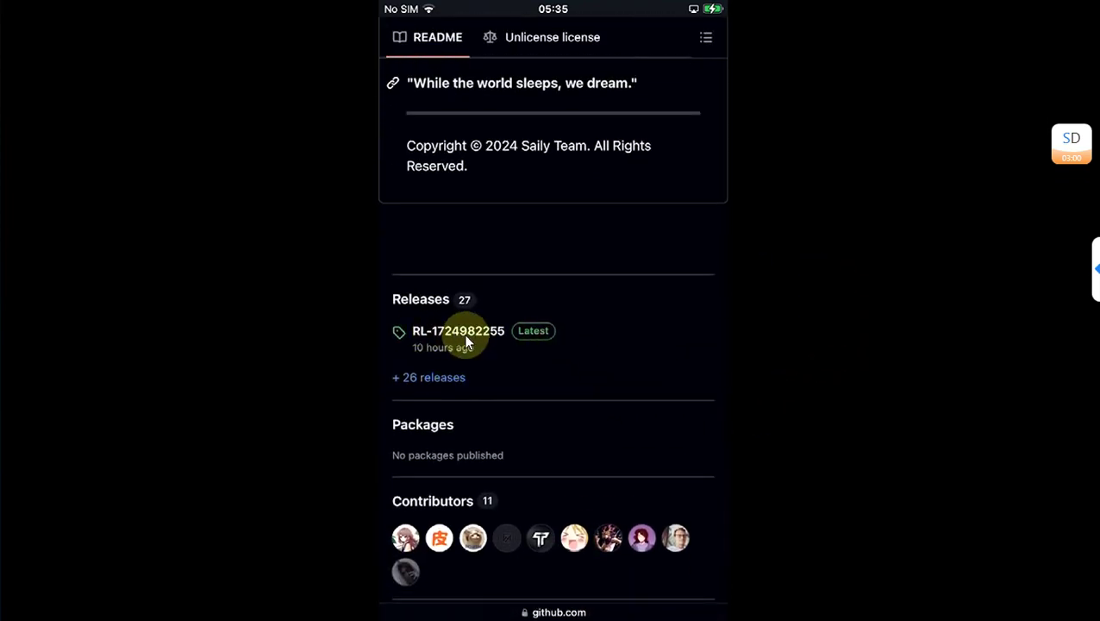
left_click(466, 336)
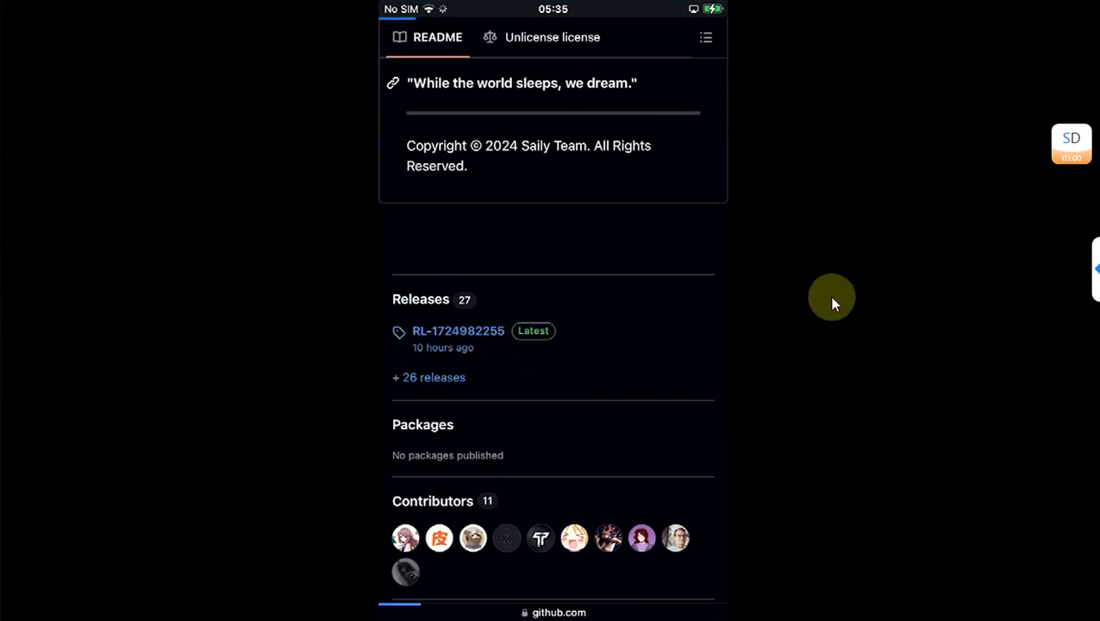
scroll(820, 310, "down", 1)
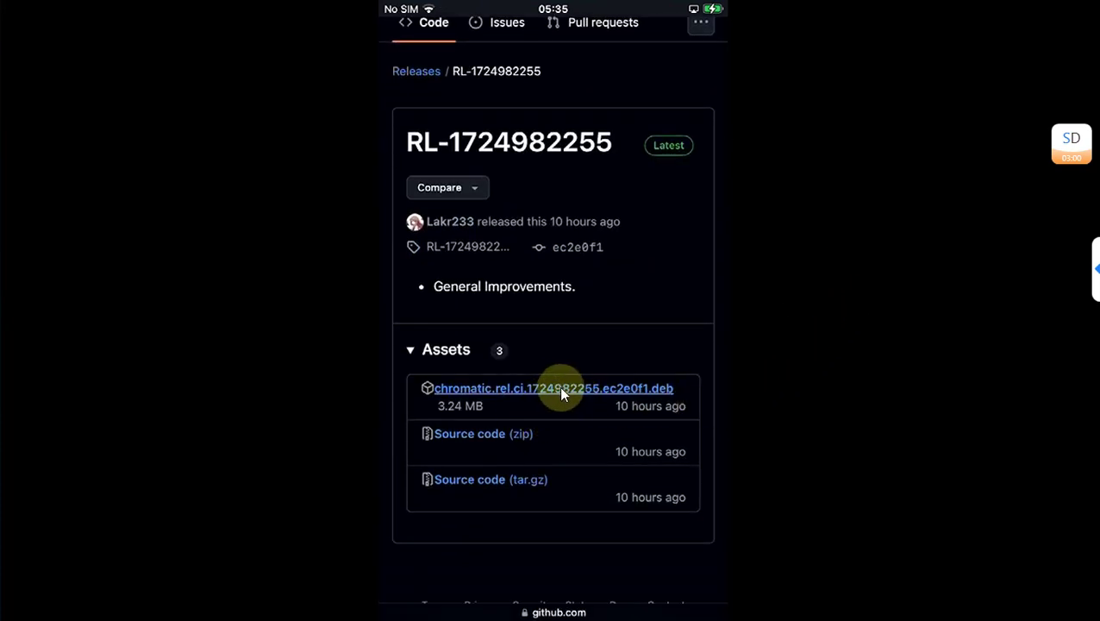
left_click(560, 390)
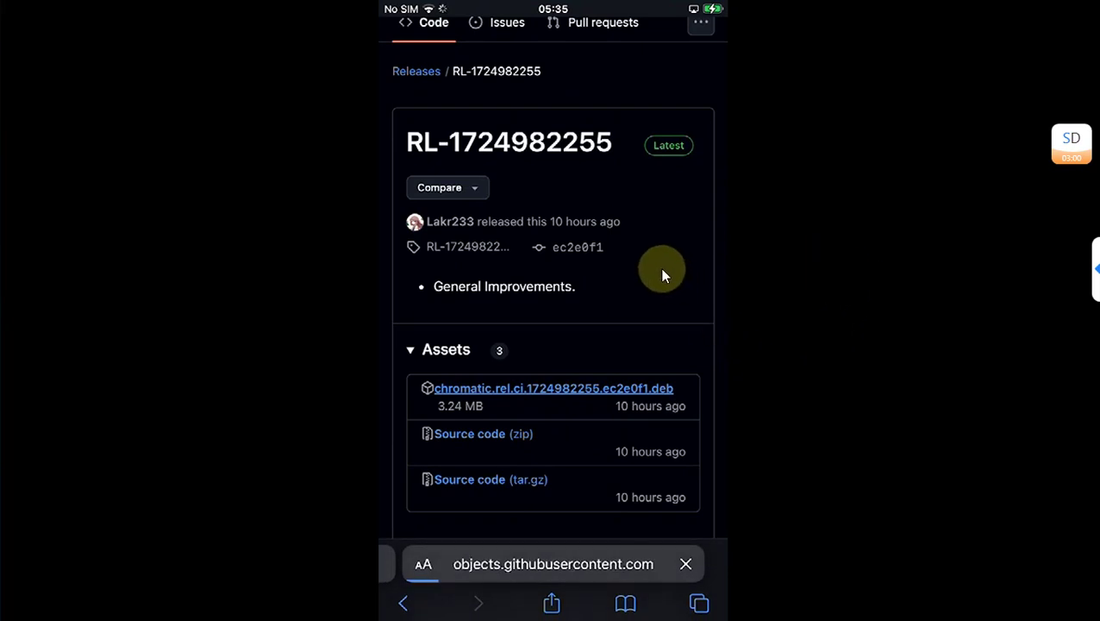
left_click(658, 312)
Step: Open the downloaded chromatic .deb and share it to Sileo
left_click(423, 564)
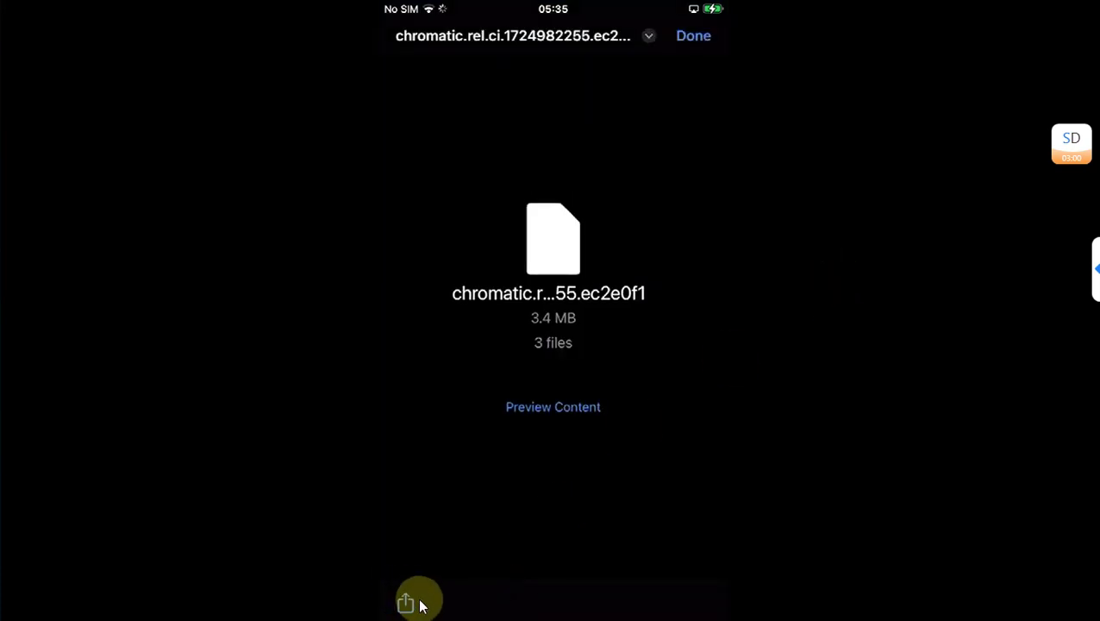
left_click(406, 603)
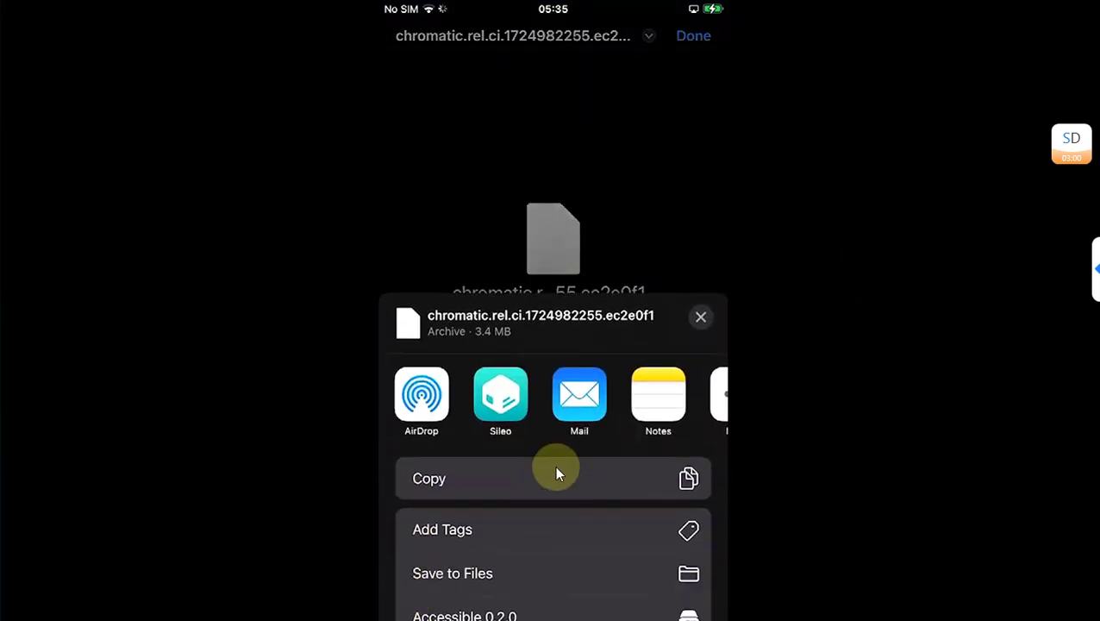
left_click(518, 421)
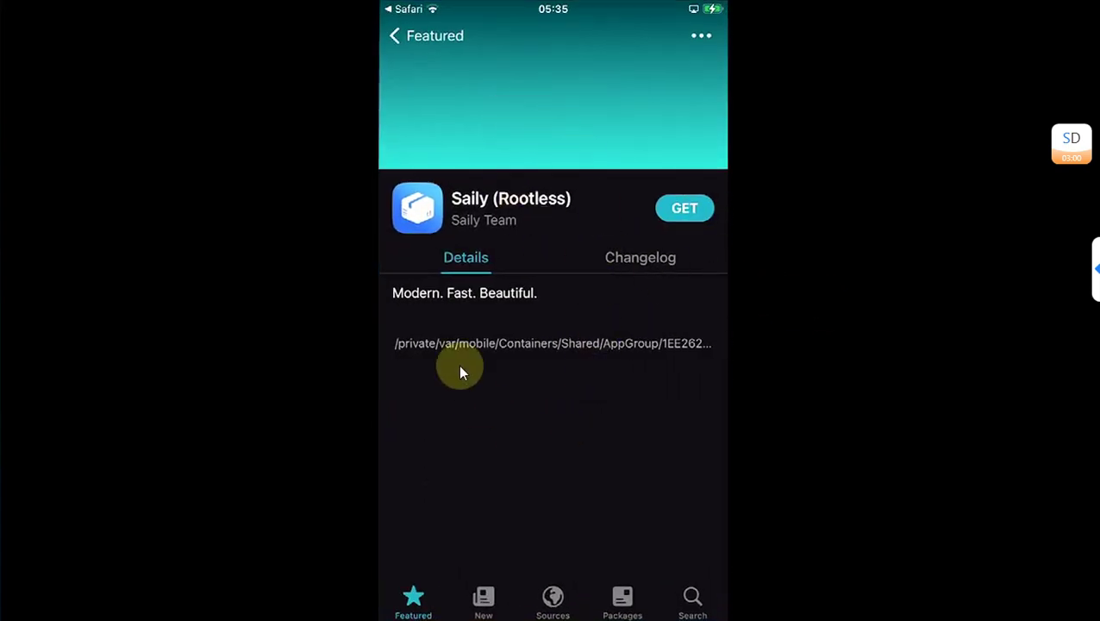
Step: Install Saily (Rootless) as wiki.qaq.chromatic.rootless and close the install summary
left_click(686, 208)
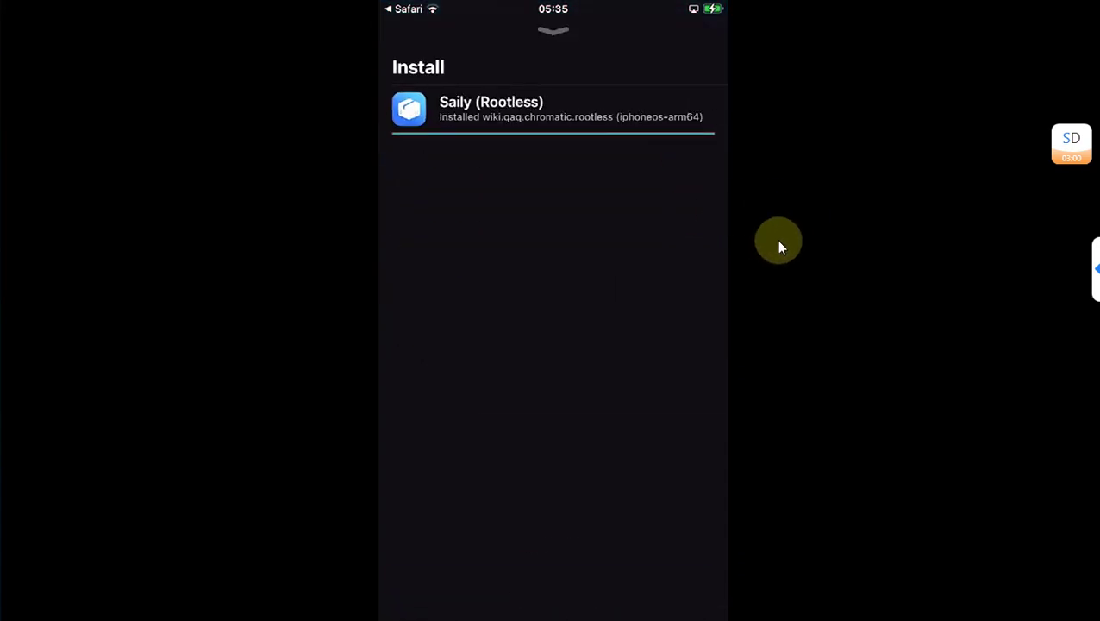
left_click(566, 597)
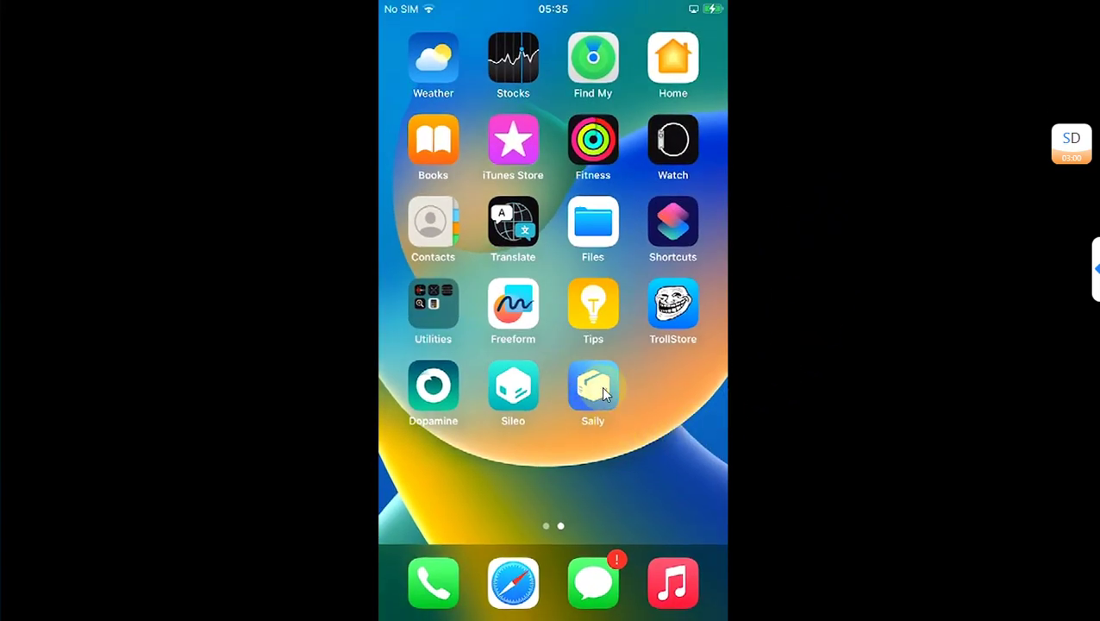
Step: Launch Saily from the home screen and view its Repository tab, which lists 0 repositories
left_click(593, 390)
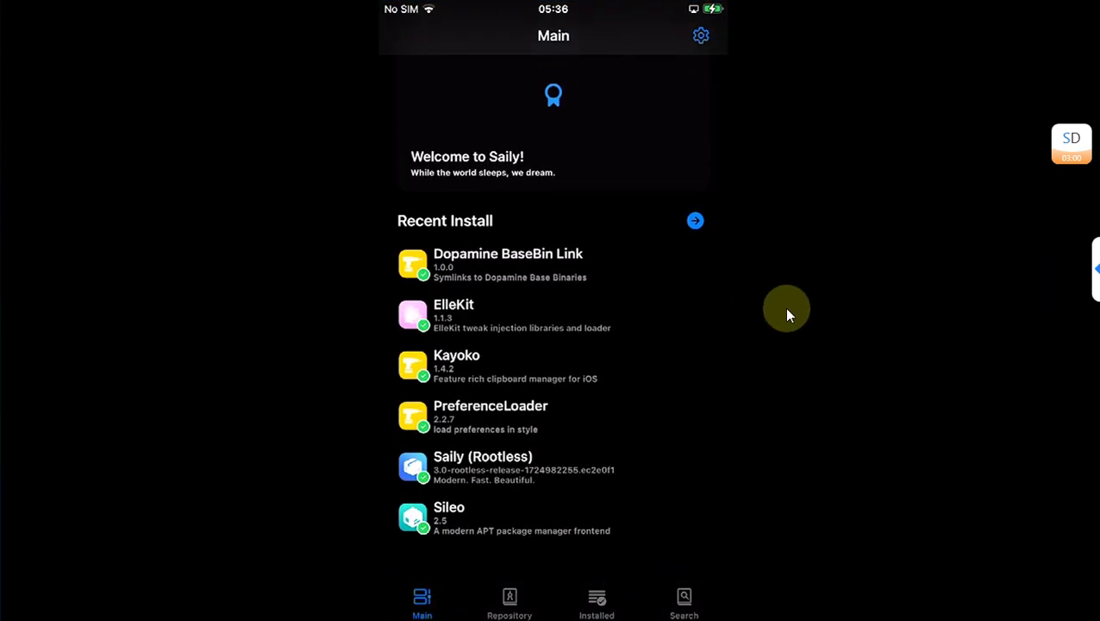
left_click(528, 586)
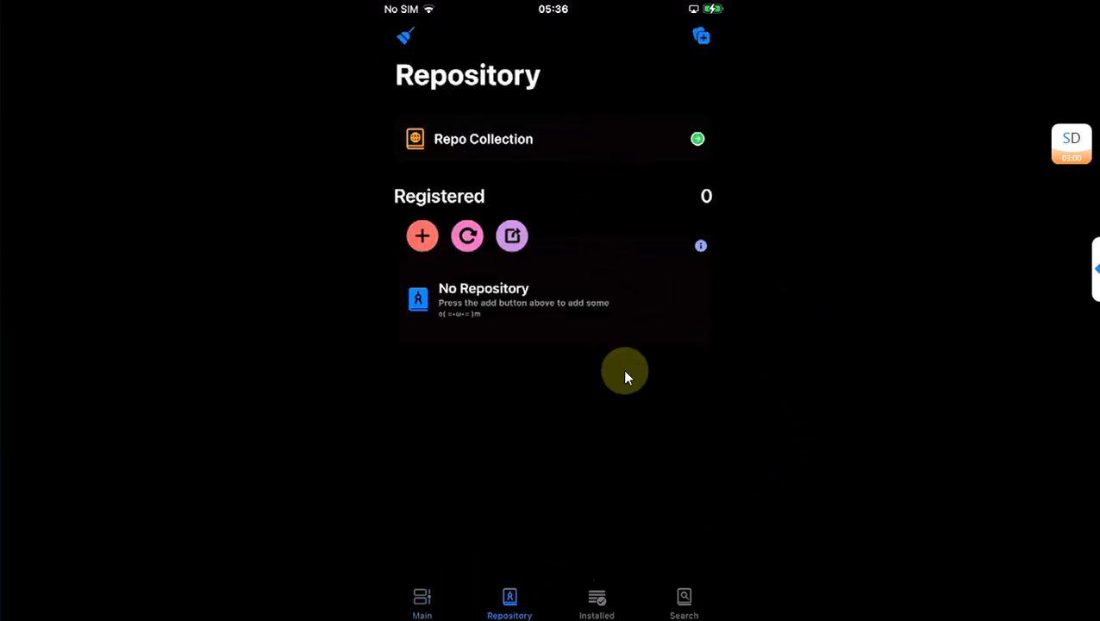
left_click(702, 39)
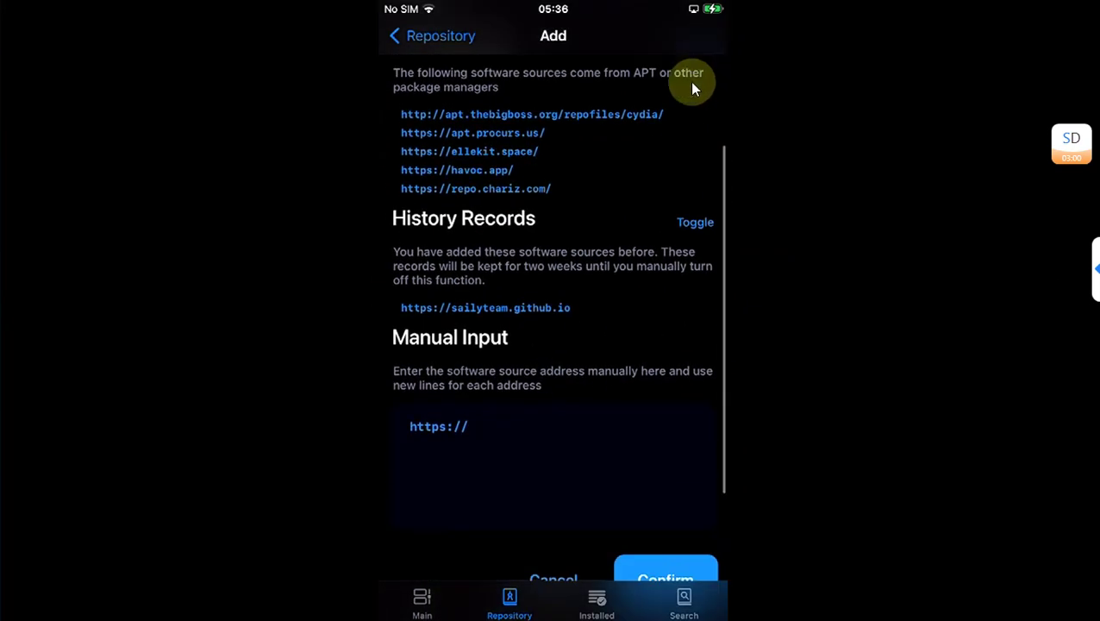
left_click(506, 426)
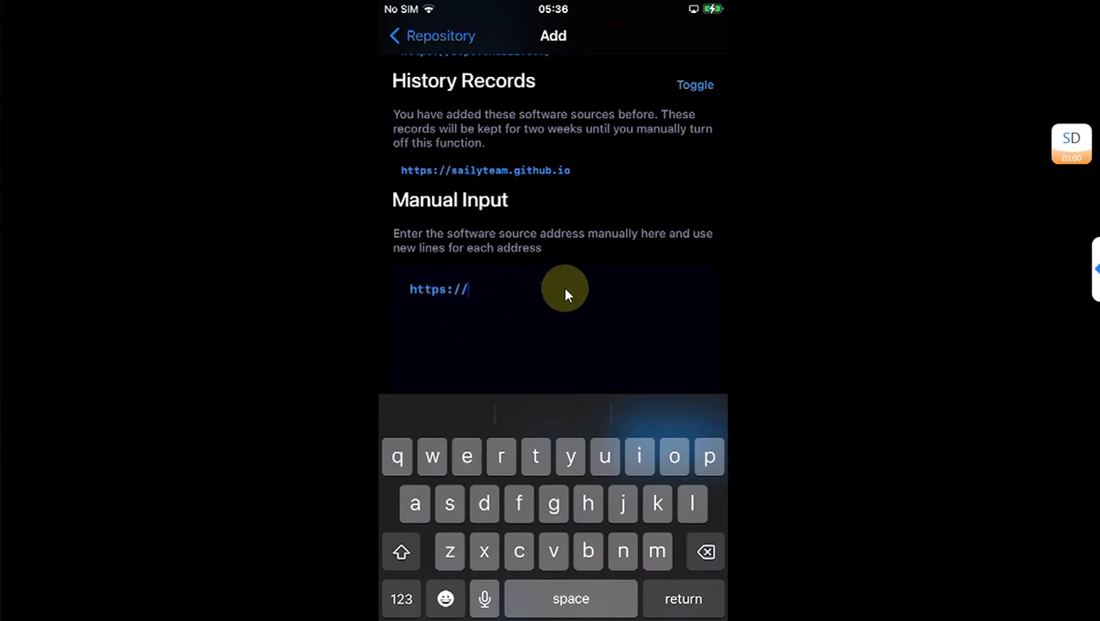
scroll(565, 294, "down", 3)
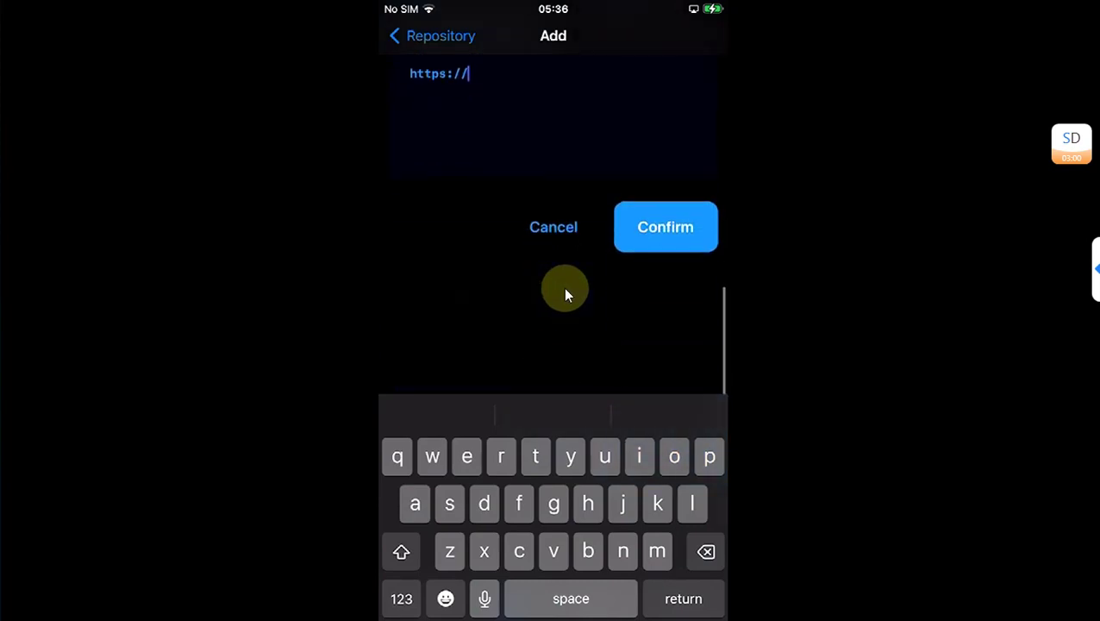
scroll(564, 294, "up", 1)
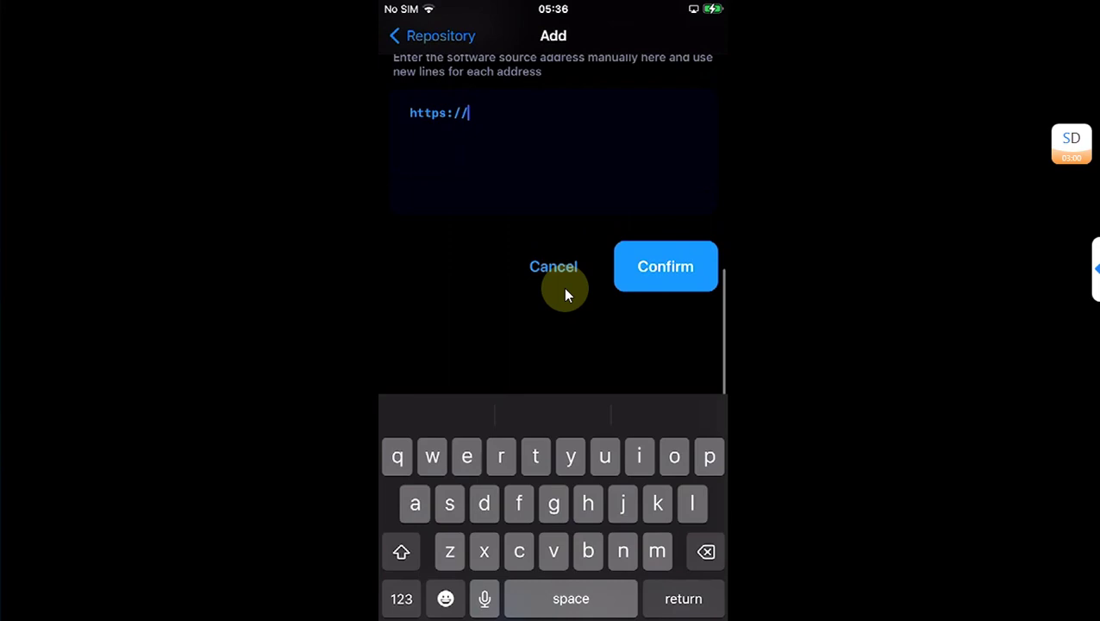
left_click(679, 317)
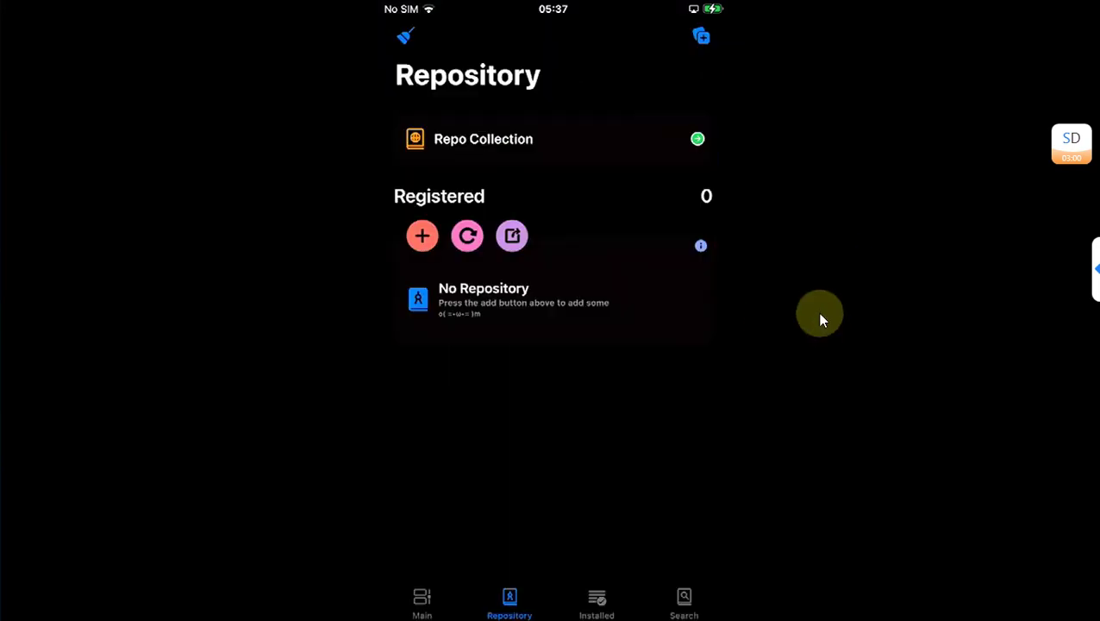
left_click(464, 153)
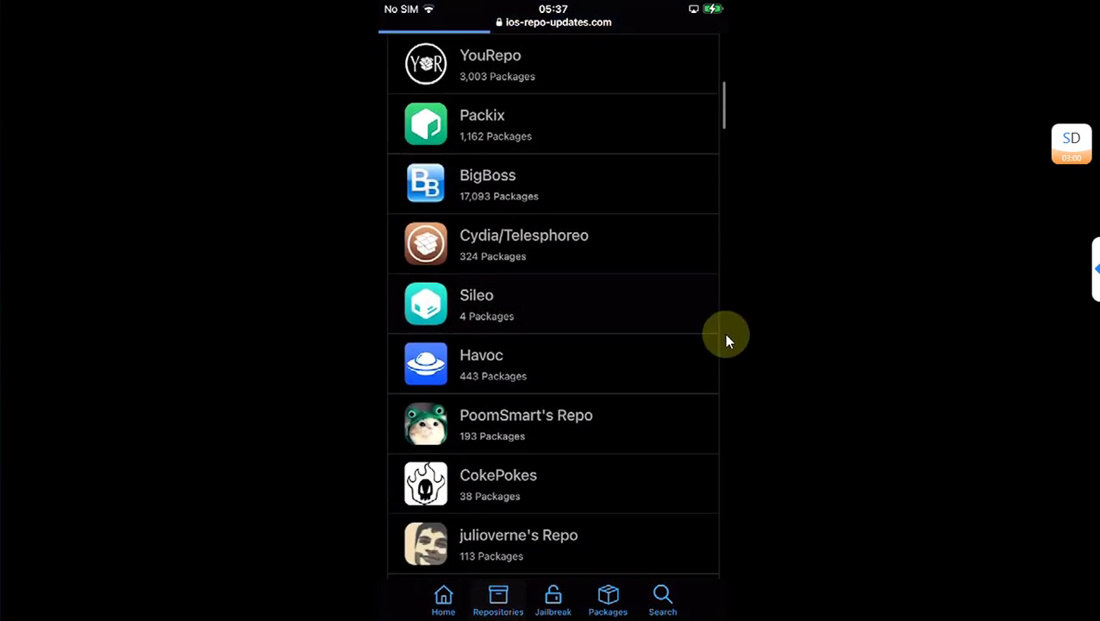
scroll(605, 249, "down", 2)
scroll(601, 257, "up", 3)
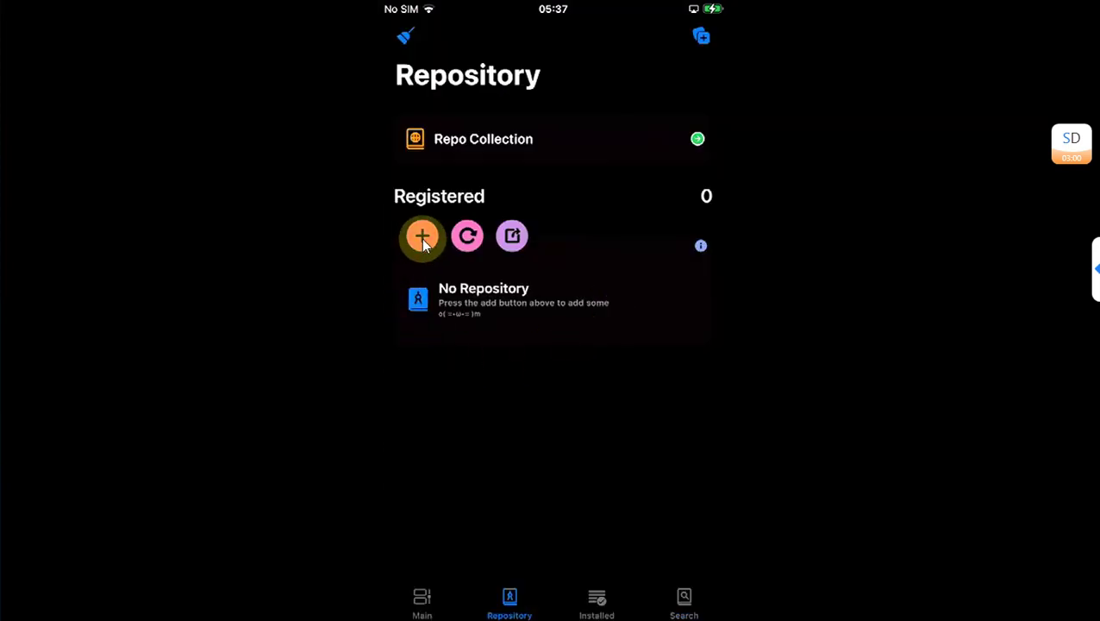
left_click(422, 237)
scroll(428, 240, "down", 5)
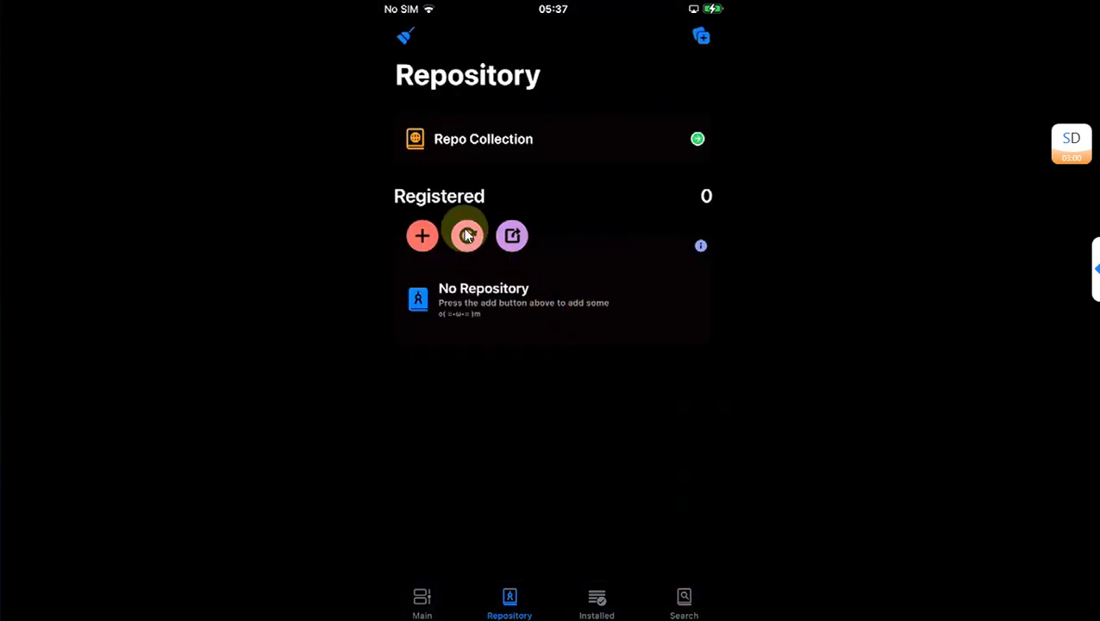
left_click(466, 247)
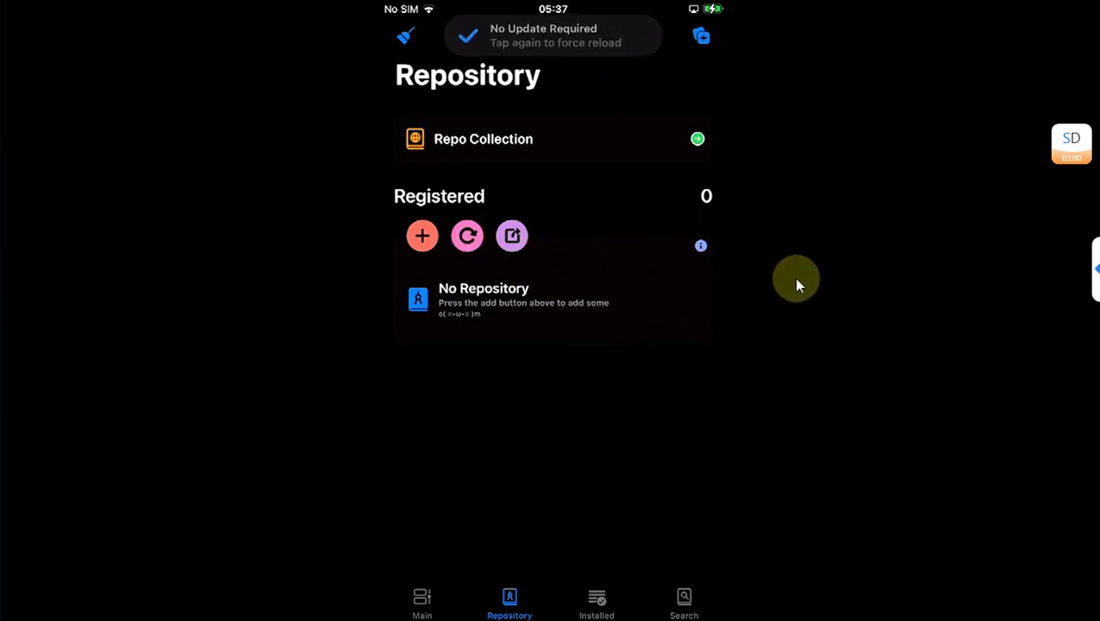
Step: Clear broken repositories with the broom icon and scroll through the Installed package list
left_click(406, 41)
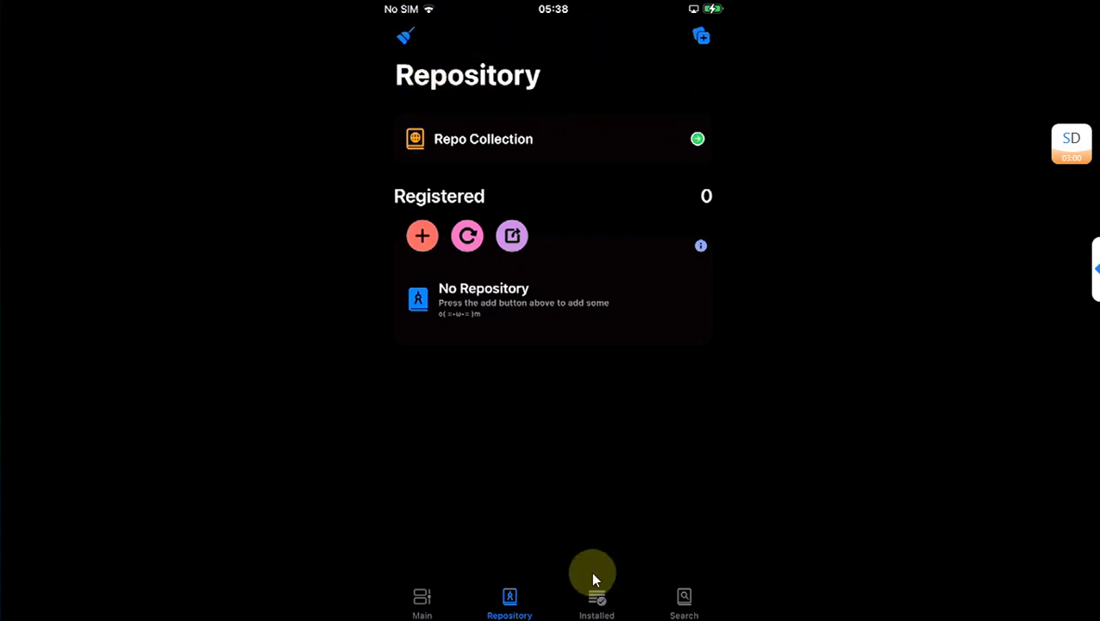
left_click(599, 601)
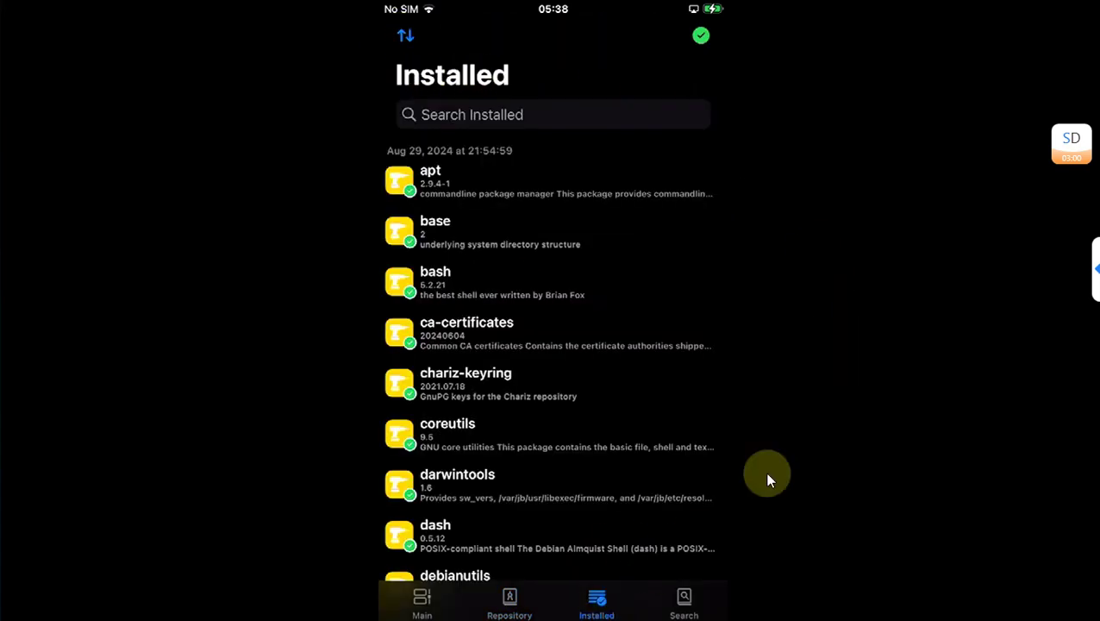
scroll(836, 326, "down", 15)
scroll(829, 331, "up", 20)
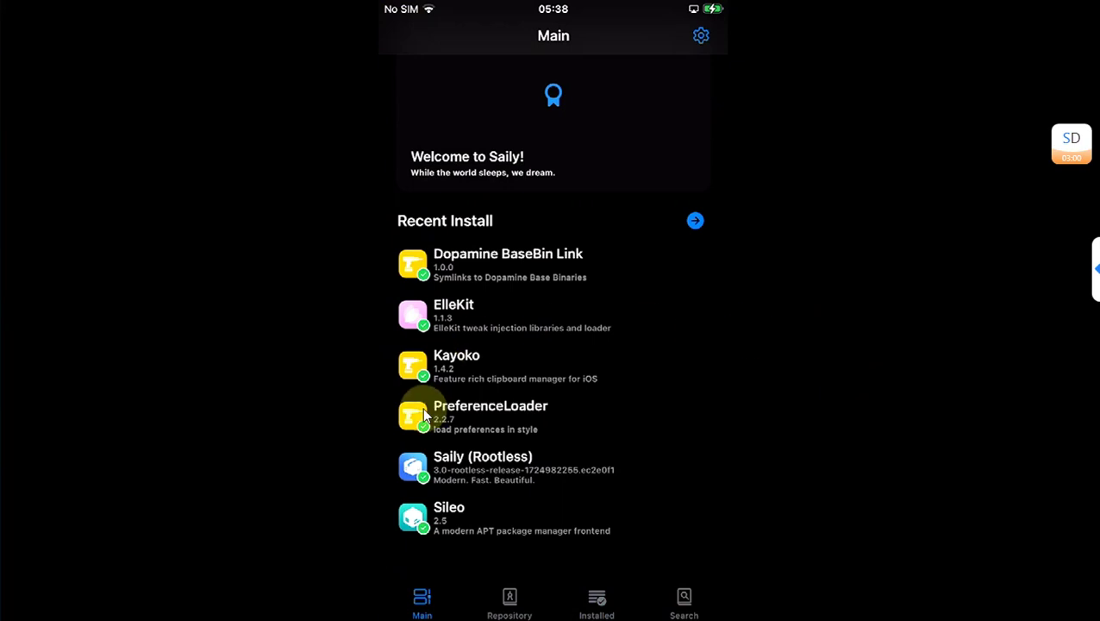
Step: Block and then unblock updates for Kayoko under its Version Control options
left_click(457, 366)
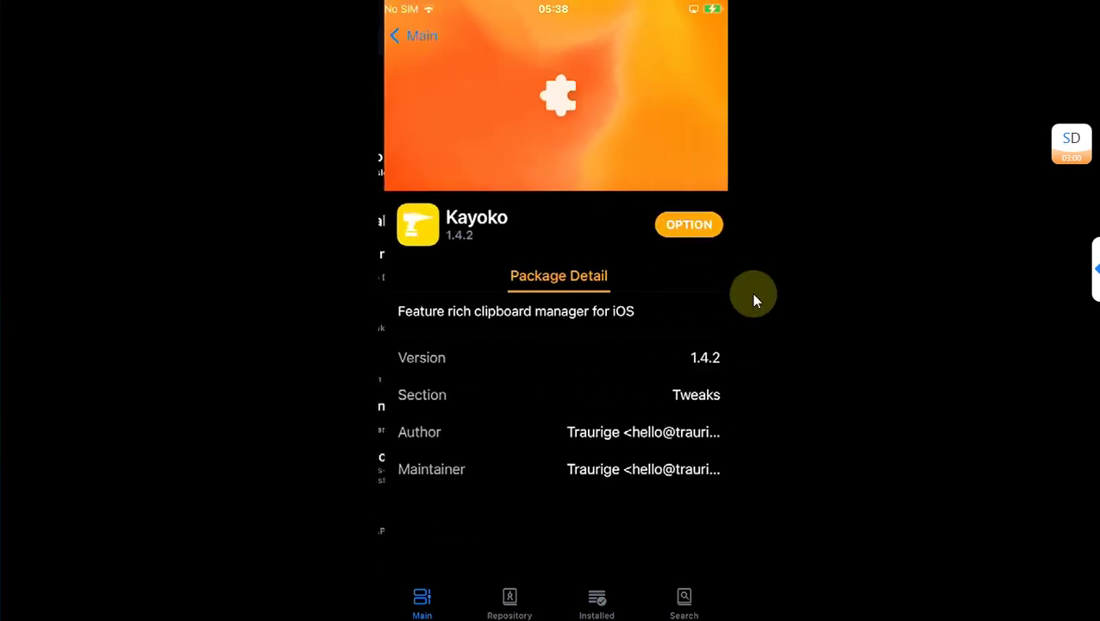
left_click(682, 225)
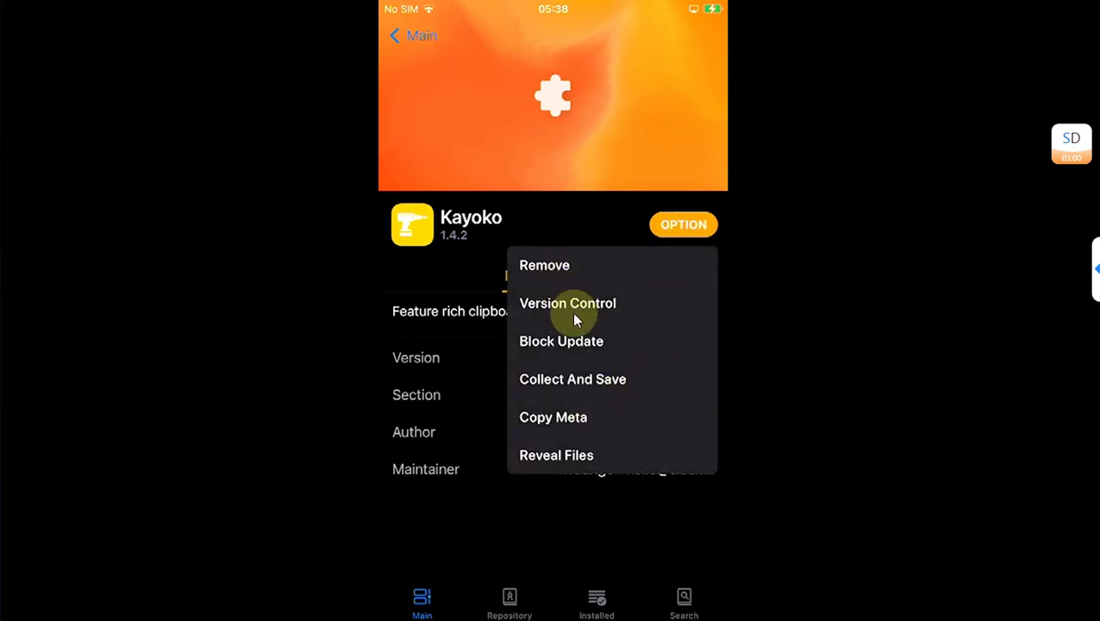
left_click(581, 307)
left_click(577, 354)
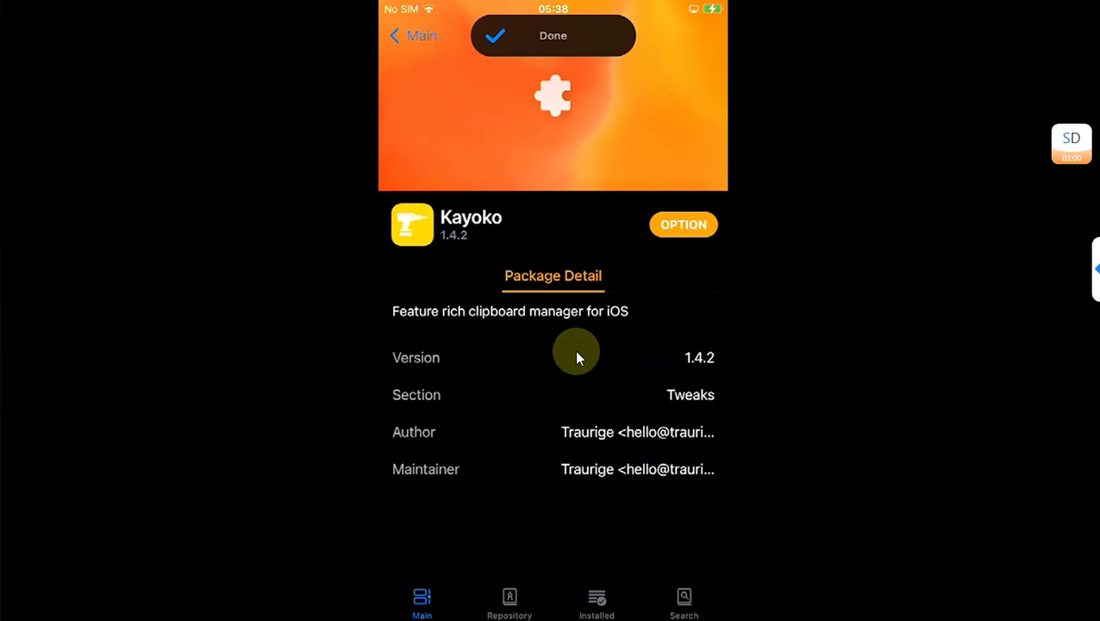
left_click(577, 355)
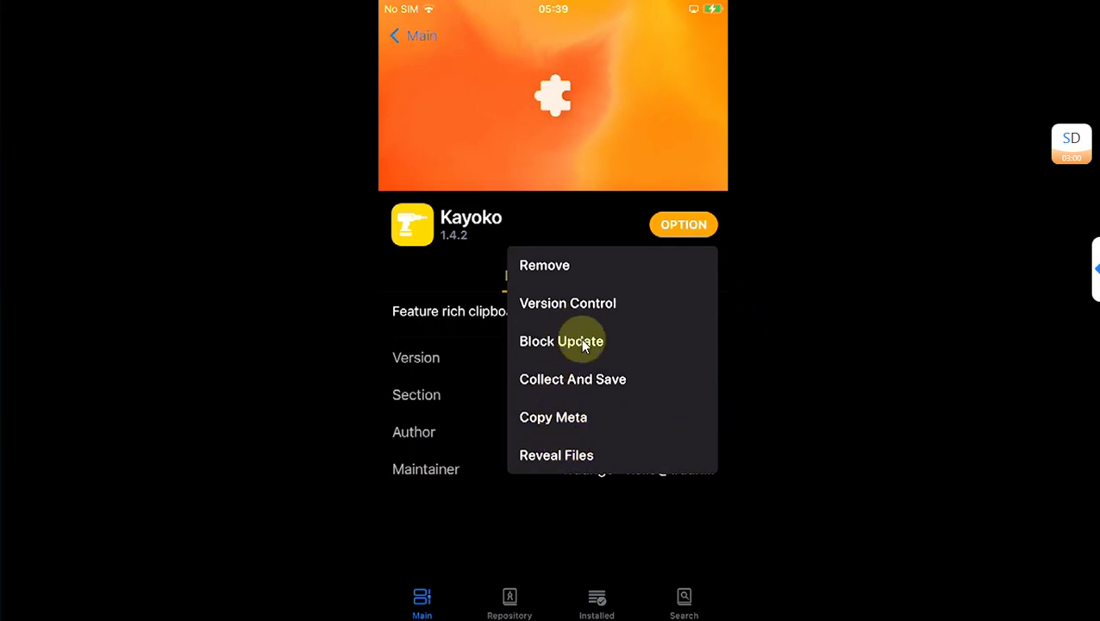
Step: Reveal the files Kayoko 1.4.2 installed, then return to its package page
left_click(601, 457)
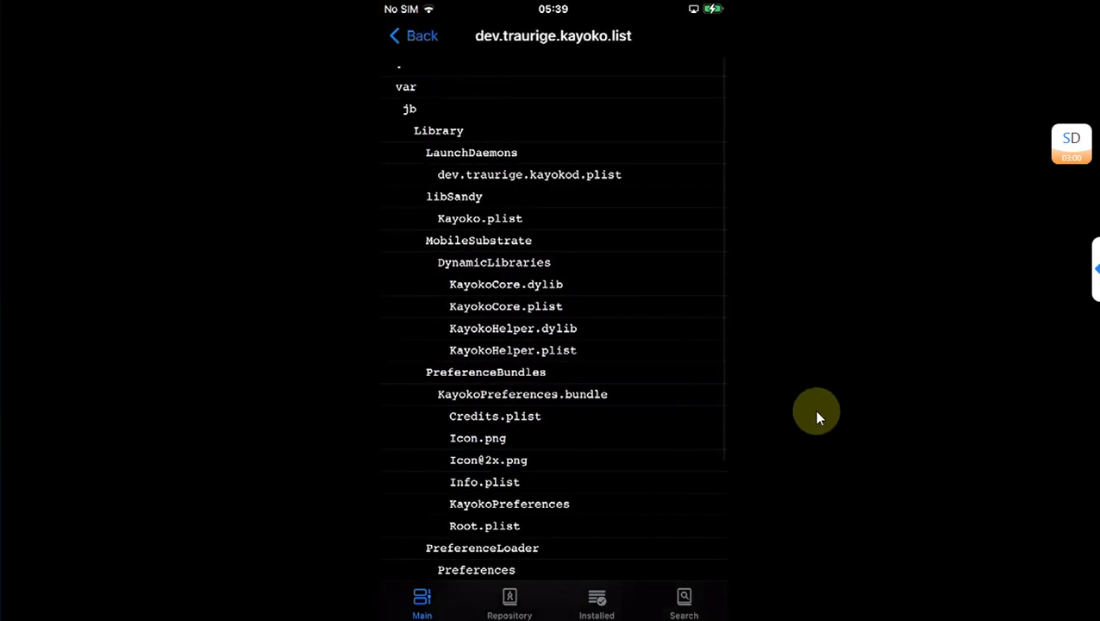
scroll(814, 409, "down", 5)
scroll(814, 409, "up", 5)
key("Escape")
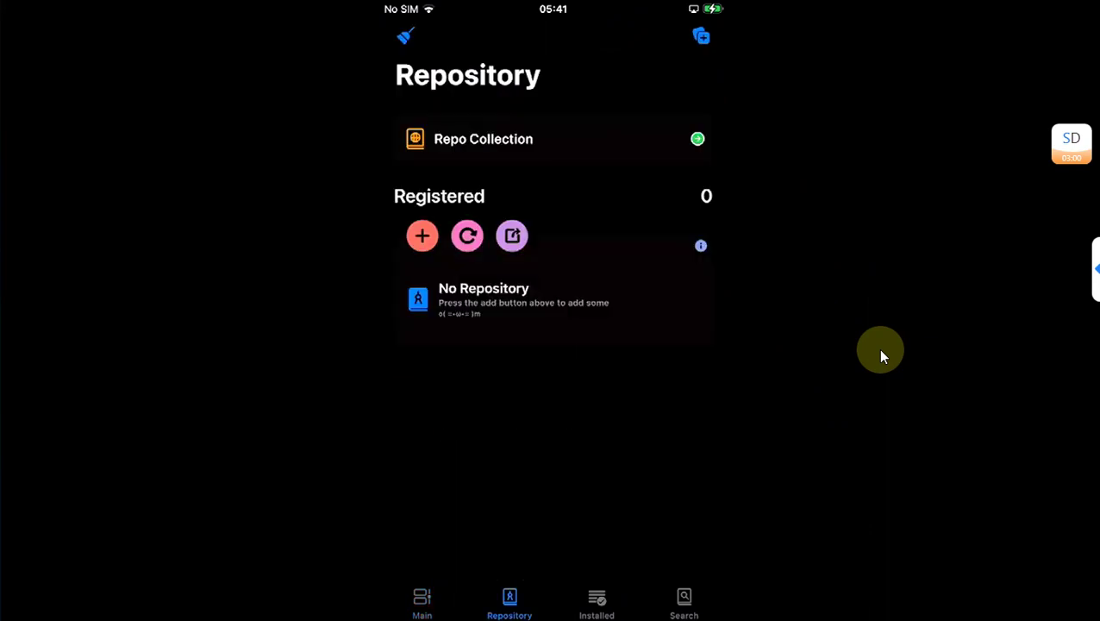
Step: Add the APT-record sources ElleKit, Chariz, Havoc, procurs.us and BigBoss as repositories
left_click(420, 238)
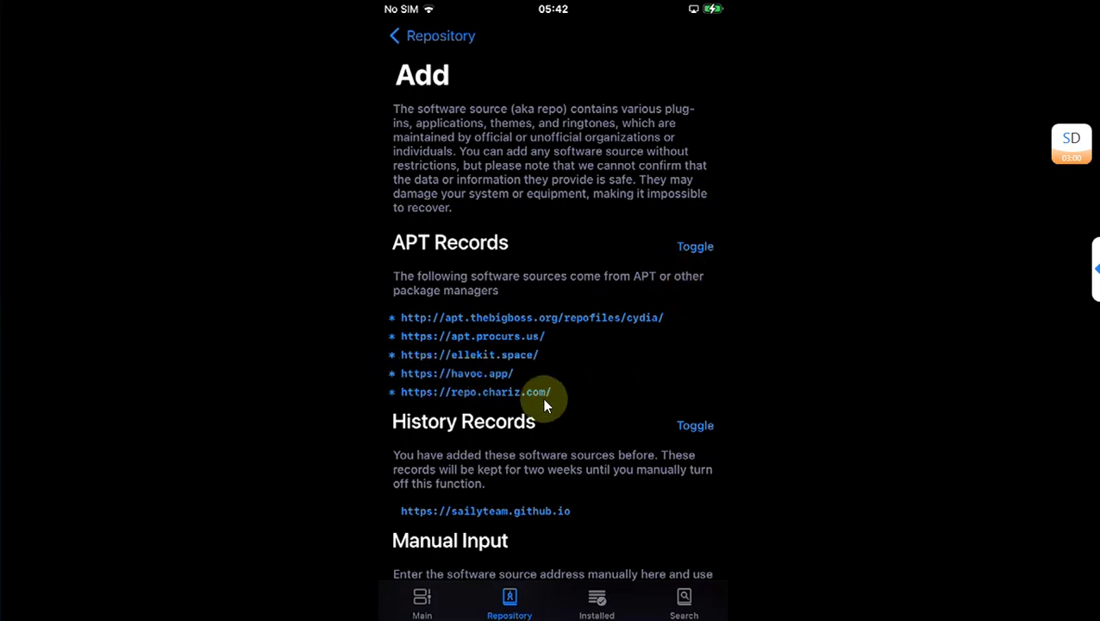
scroll(919, 312, "down", 5)
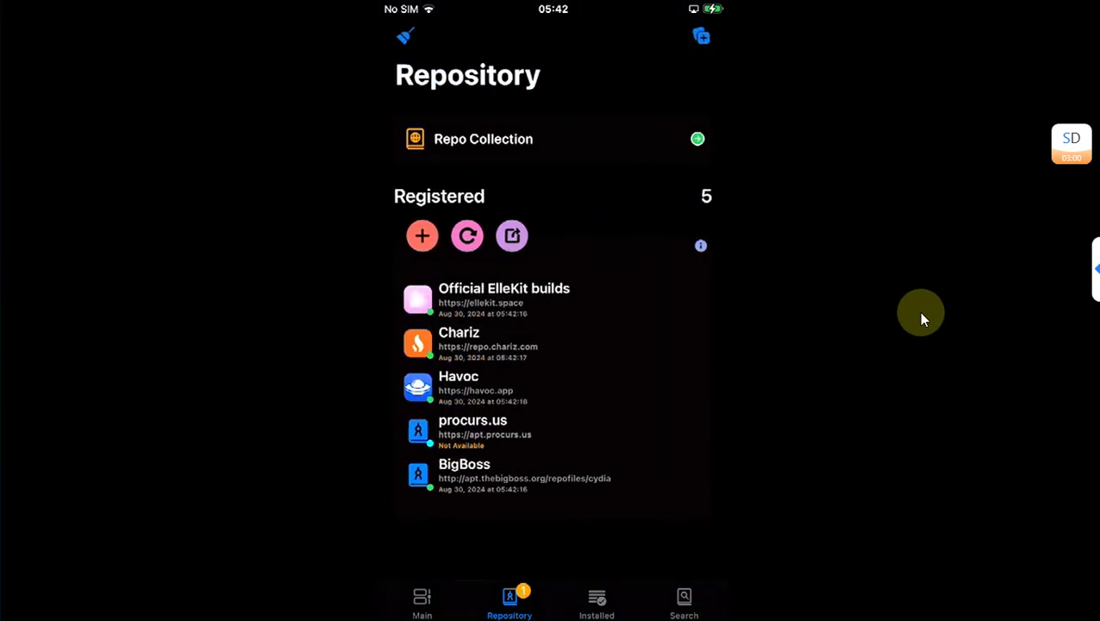
Step: Browse the Main page's featured packages and recent installs, then return to the top
left_click(422, 604)
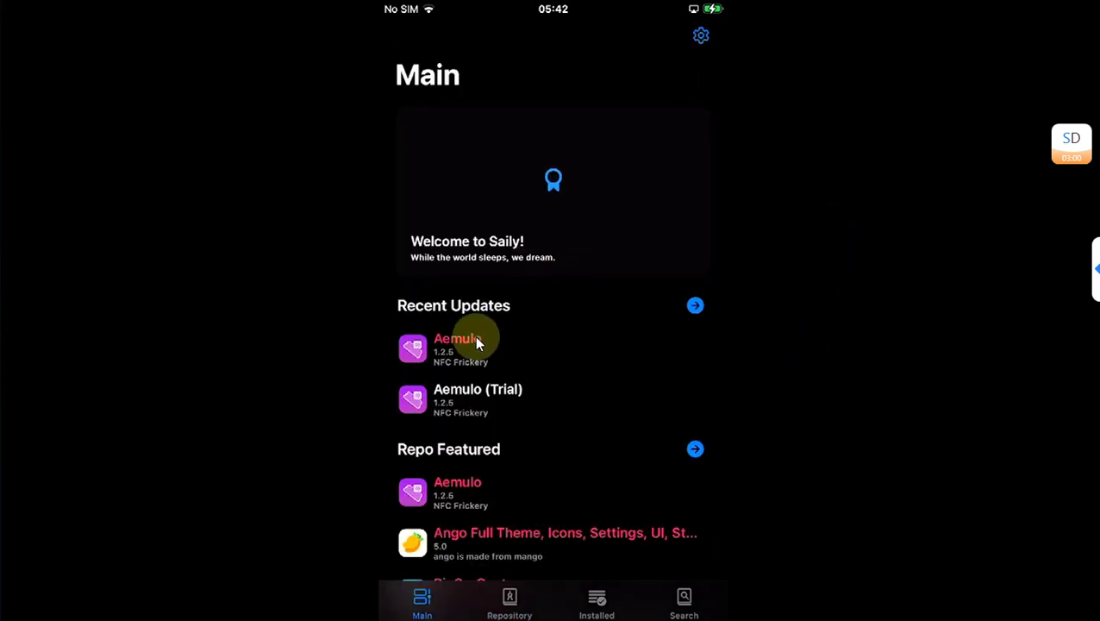
scroll(475, 341, "down", 3)
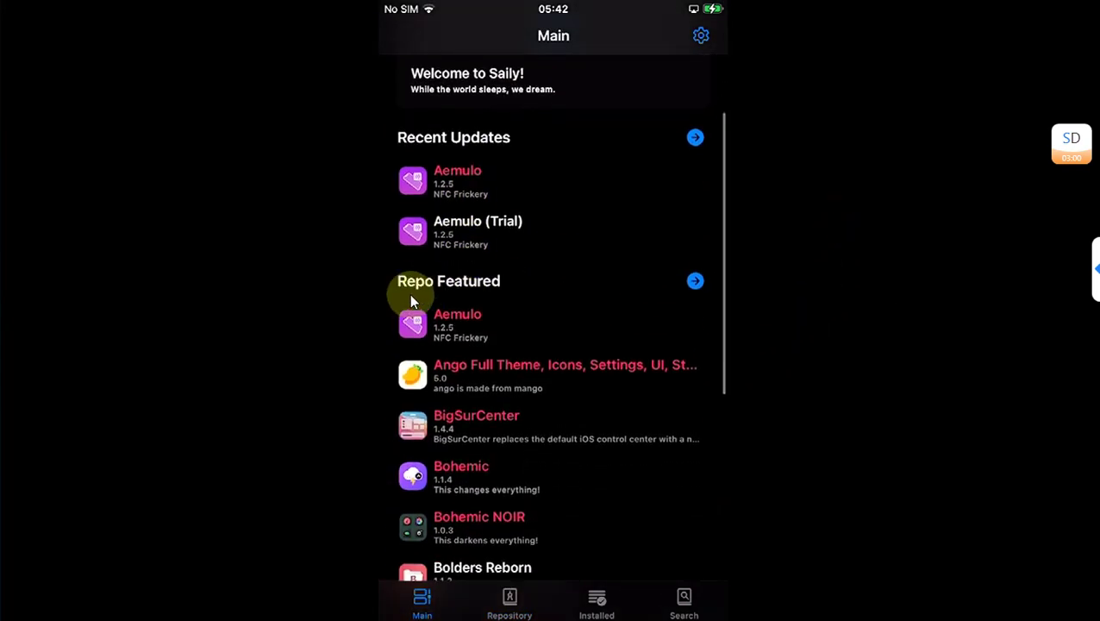
scroll(487, 298, "down", 6)
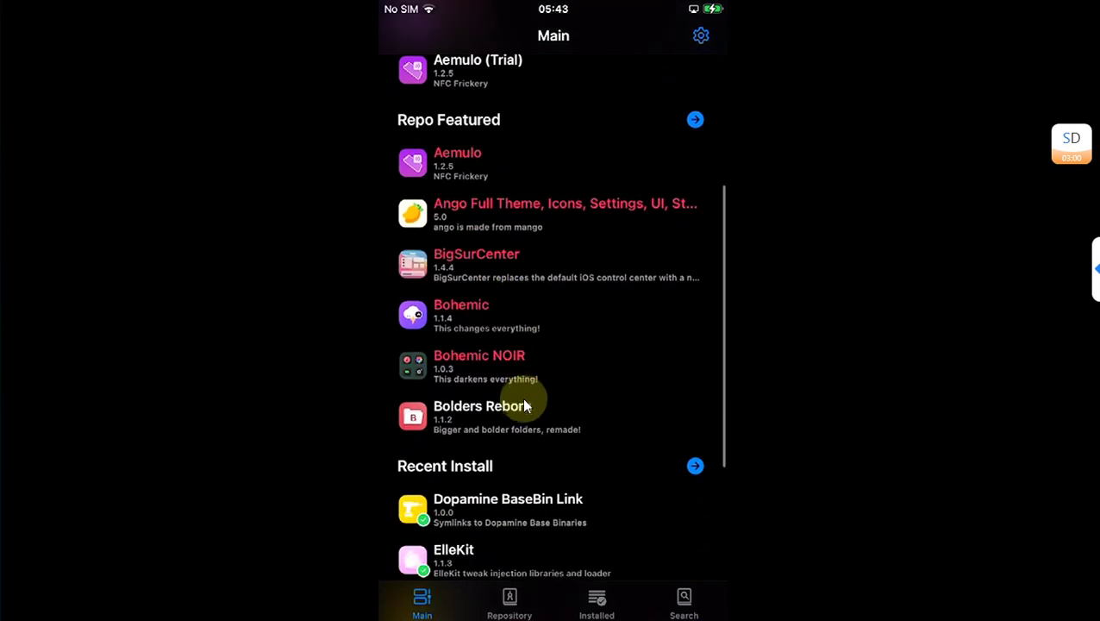
scroll(527, 457, "down", 2)
left_click(440, 608)
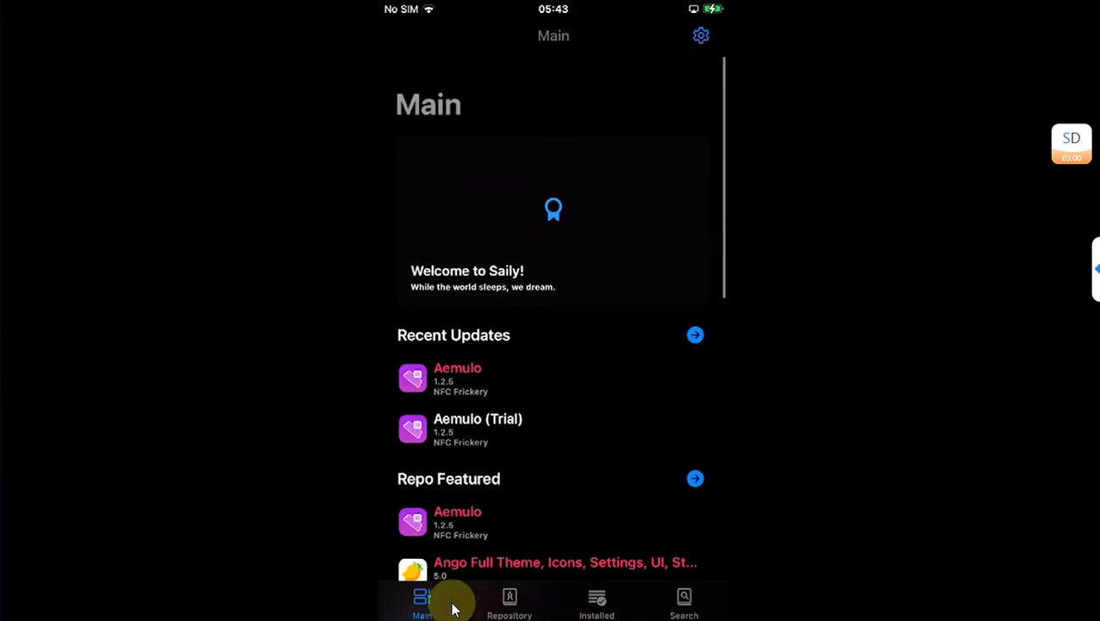
Step: Look through Saily's Settings and trigger Rebuild Icons to reload the home screen
left_click(701, 39)
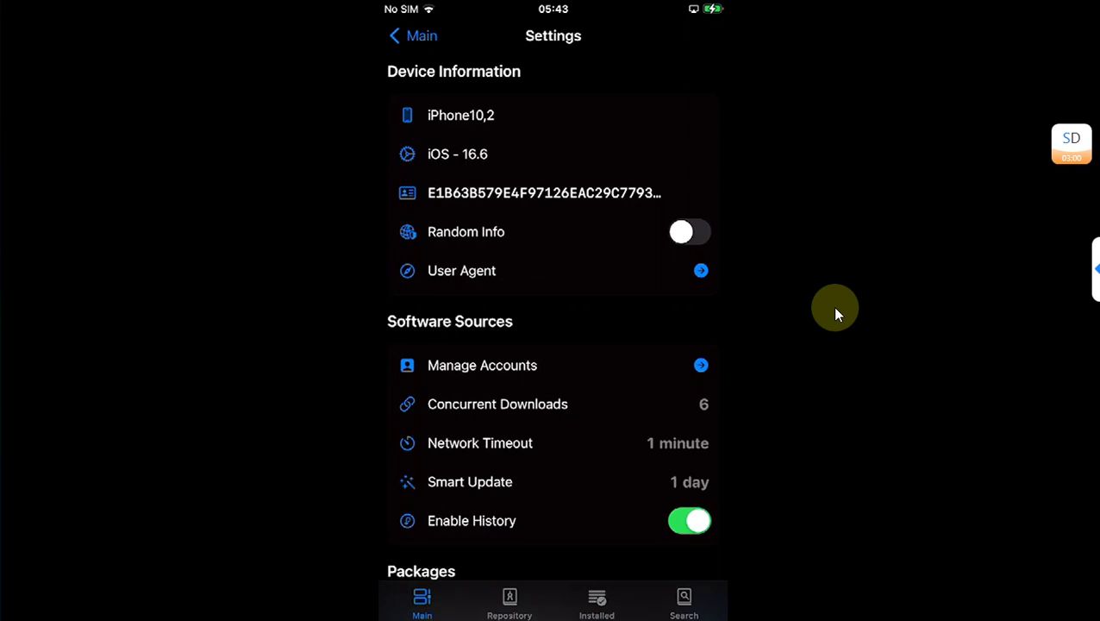
scroll(551, 310, "down", 4)
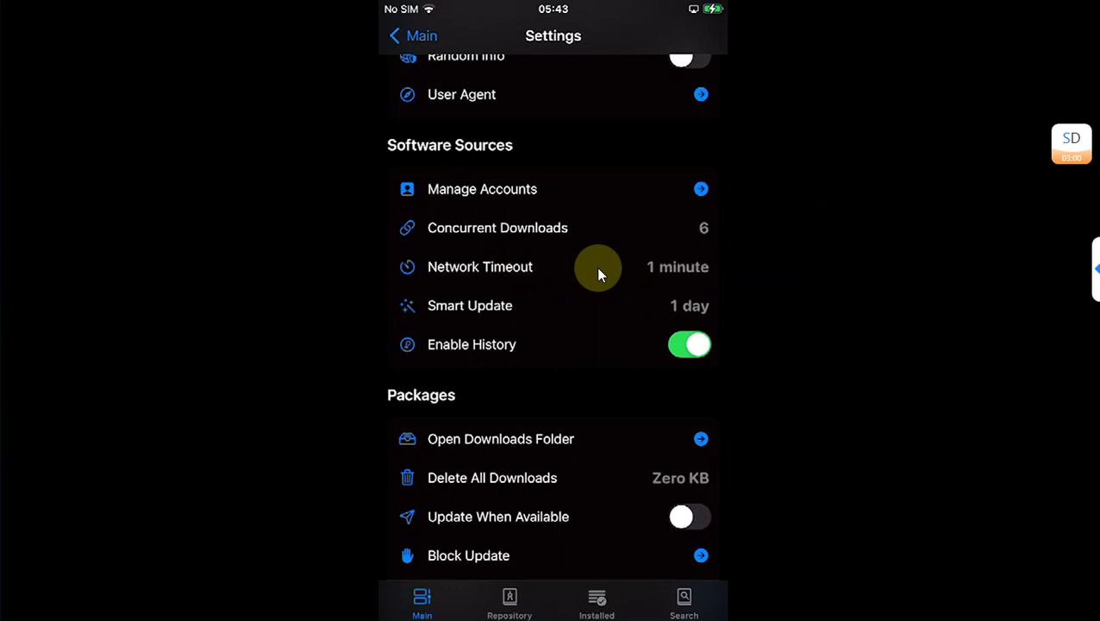
scroll(595, 267, "down", 10)
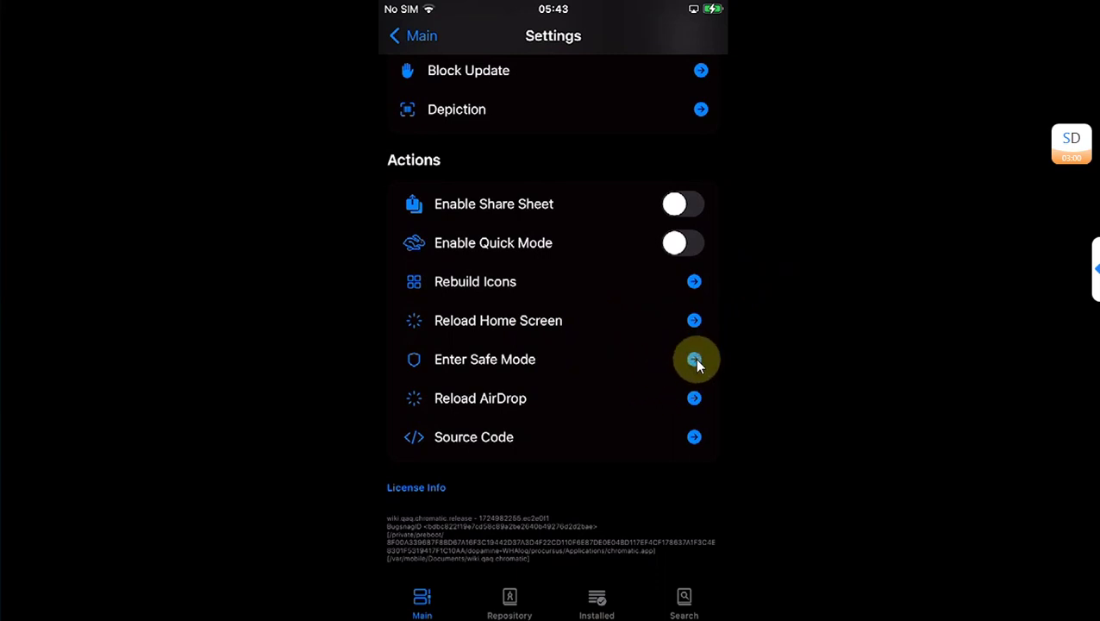
left_click(693, 285)
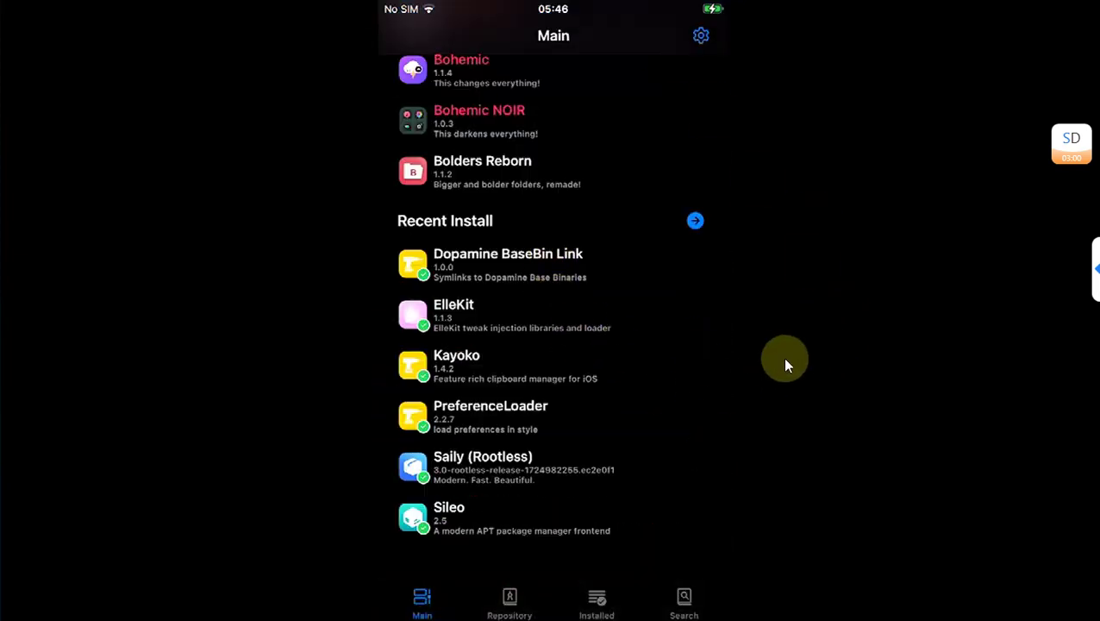
Step: Remove Kayoko 1.4.2 via its OPTION menu, execute the queue, and reload the home screen
left_click(444, 379)
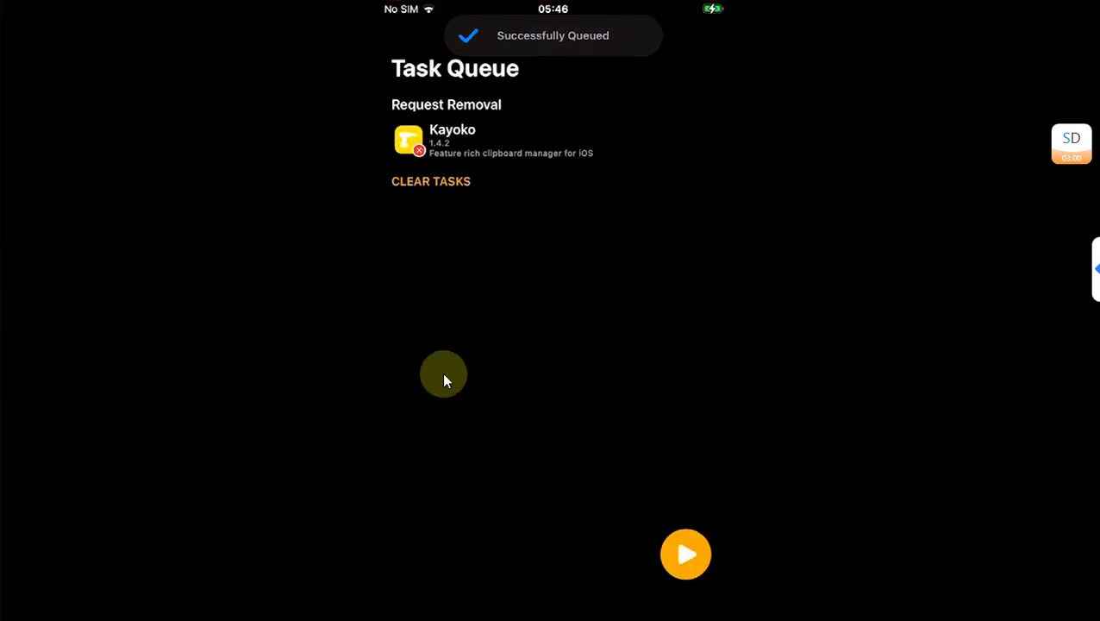
left_click(689, 556)
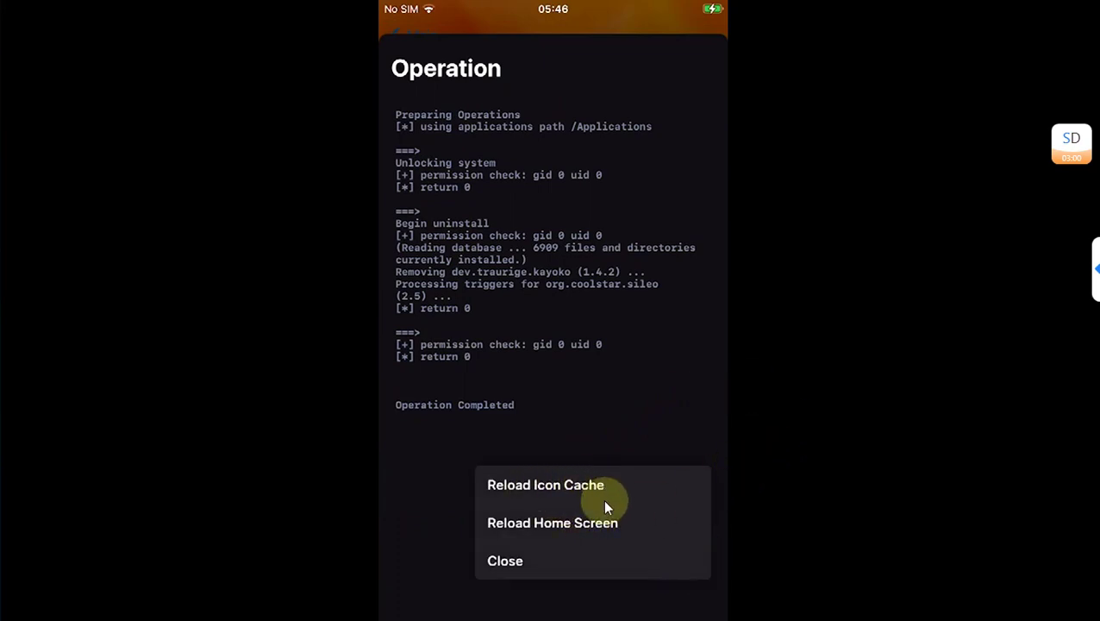
left_click(580, 526)
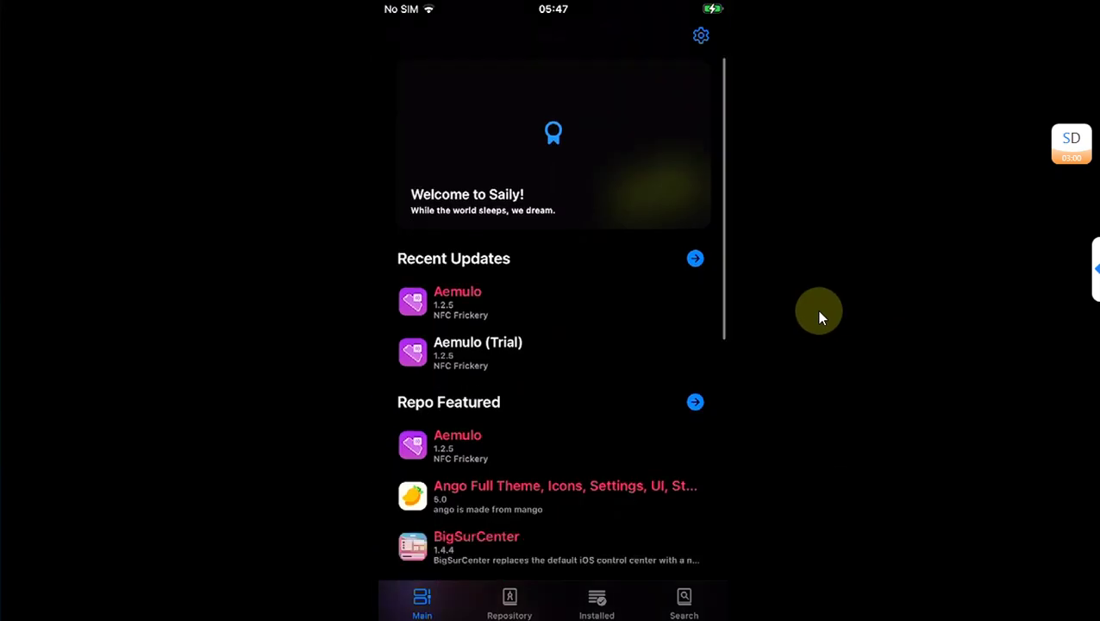
Step: Search the installed packages for 'da', then cancel the search
scroll(573, 411, "down", 10)
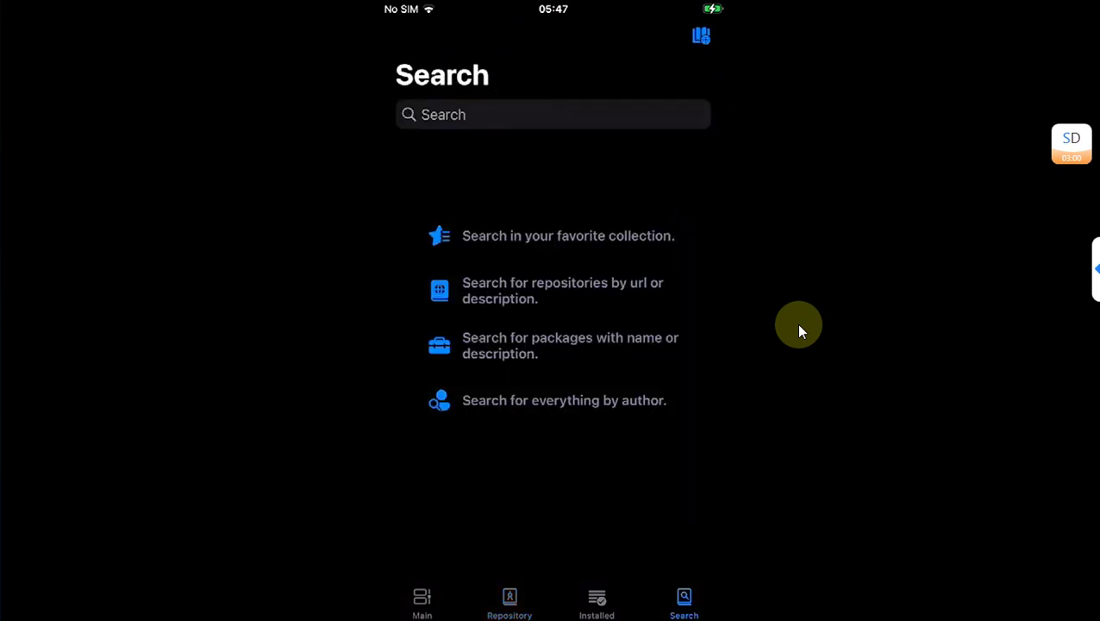
type("da")
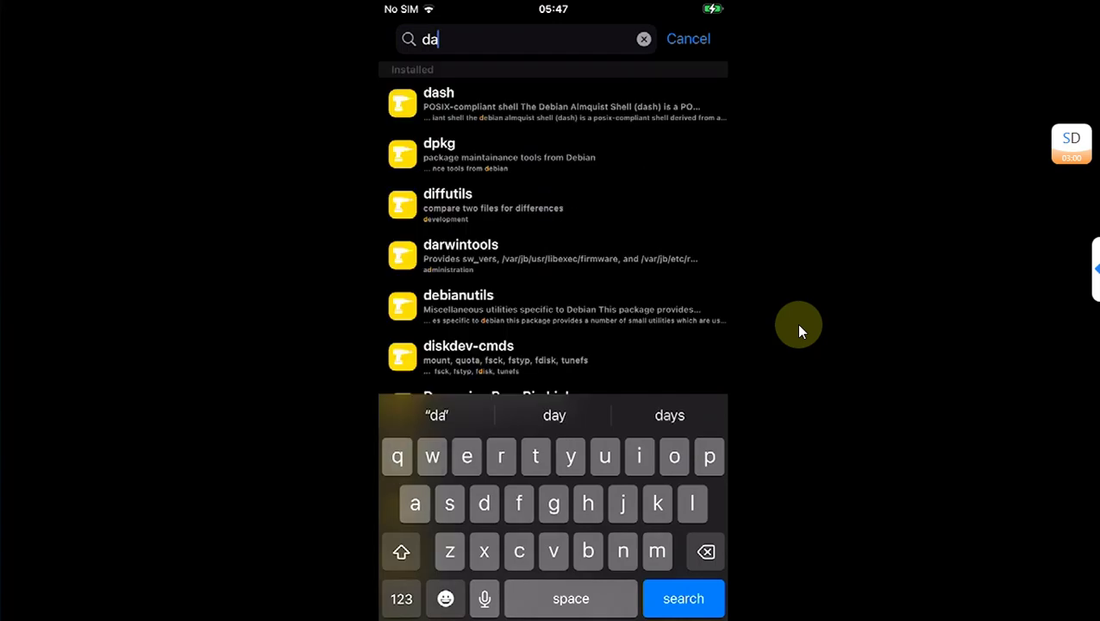
key("Escape")
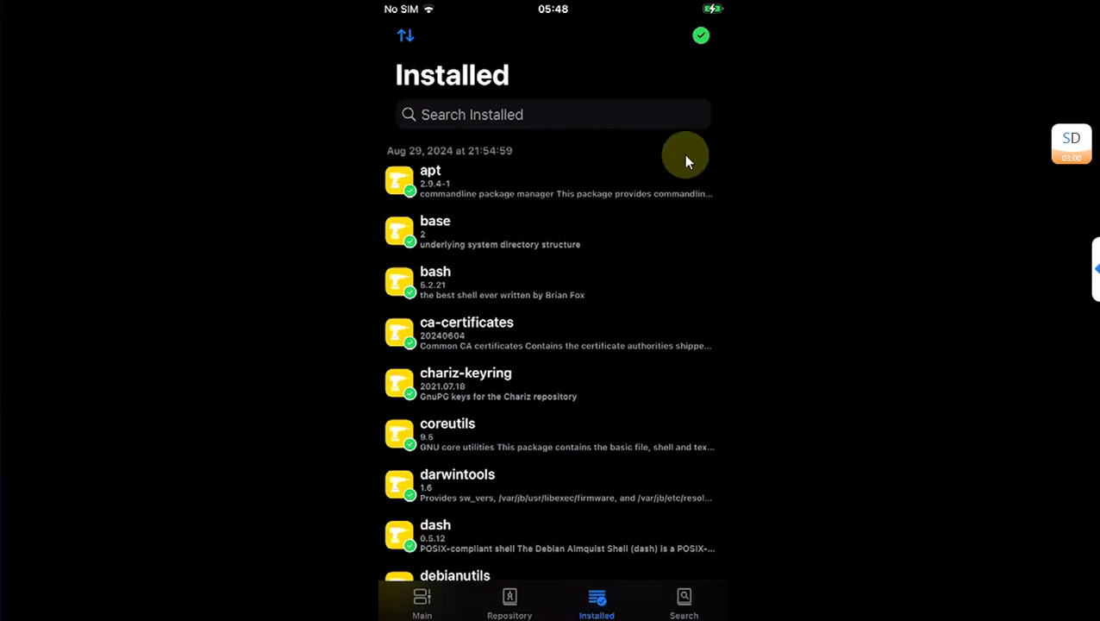
Step: Check Saily's installed packages for updates, confirming all are up to date
left_click(701, 36)
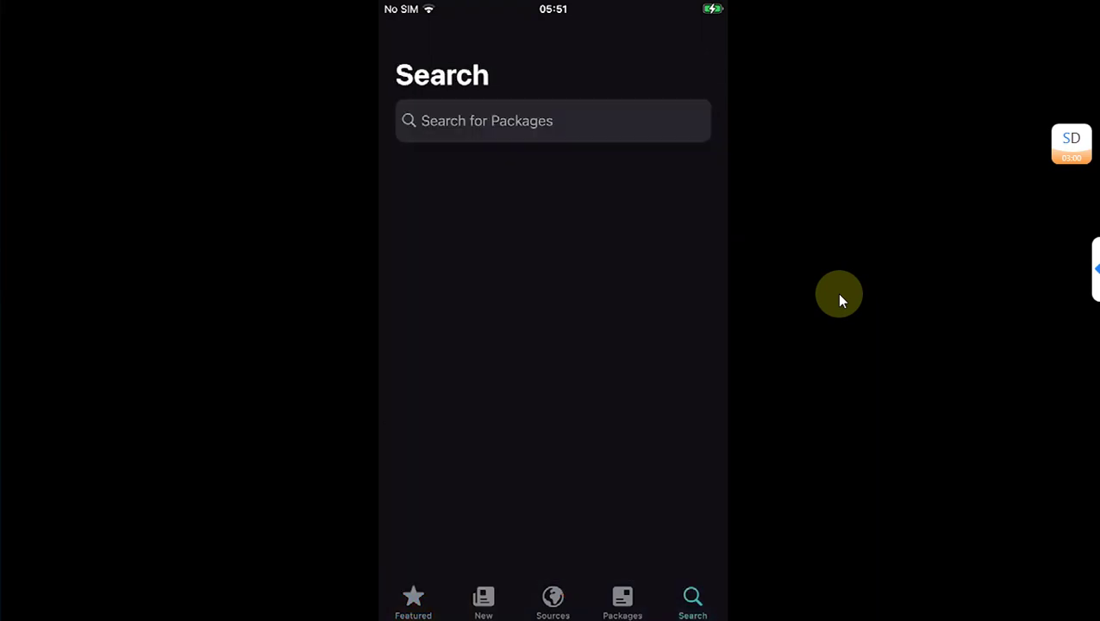
Step: Search Sileo for 'Sai' and open the Saily (Rootless) package page
type("Sai")
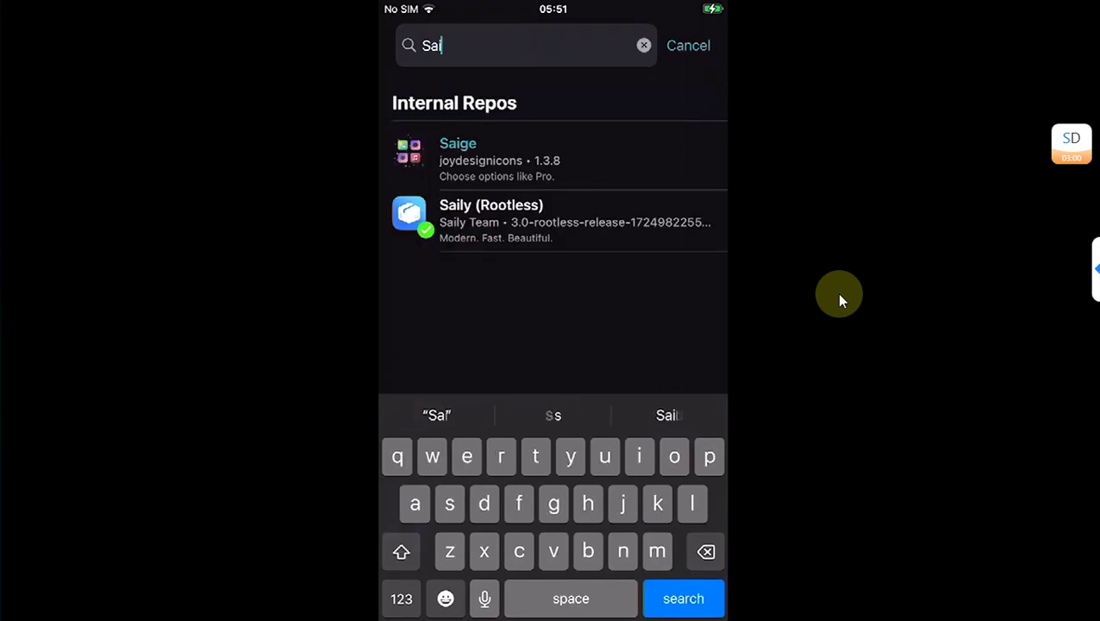
left_click(492, 215)
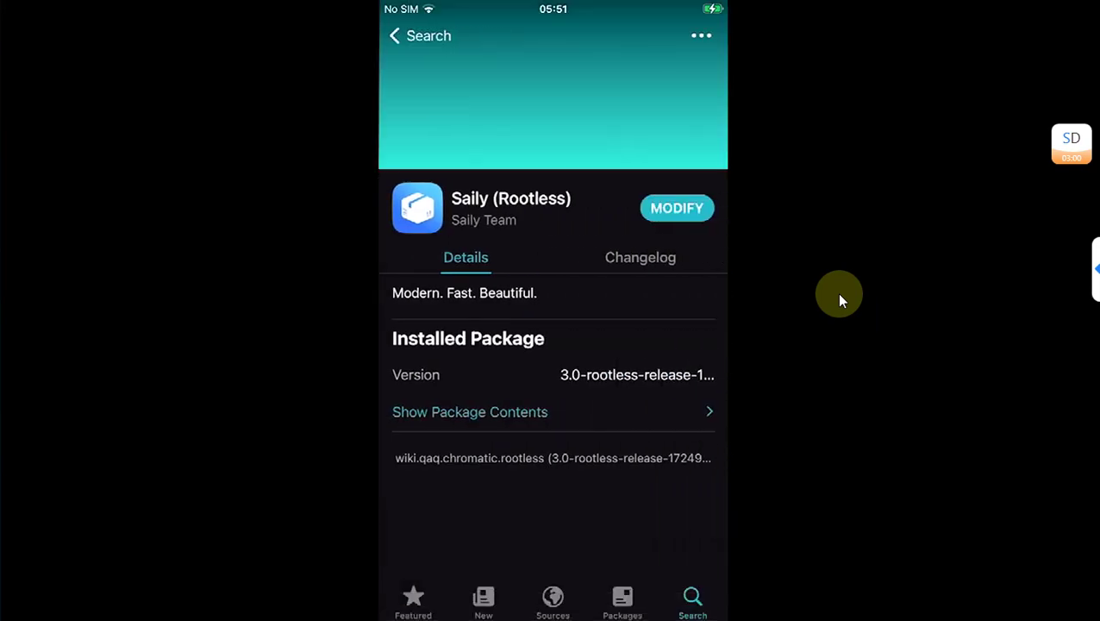